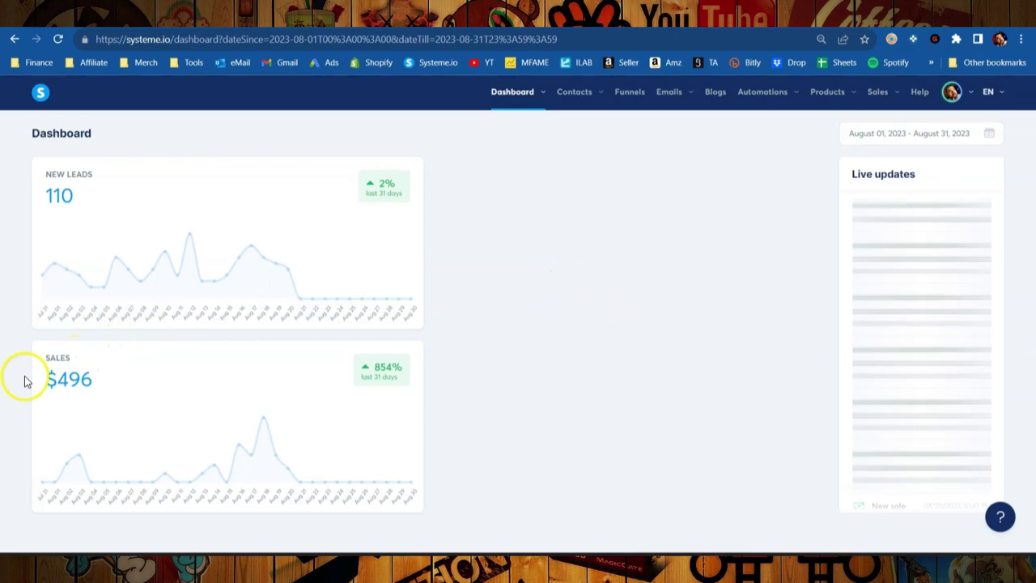
Highlight the $496 sales figure on the Systeme.io dashboard
left_click_drag(44, 382, 113, 387)
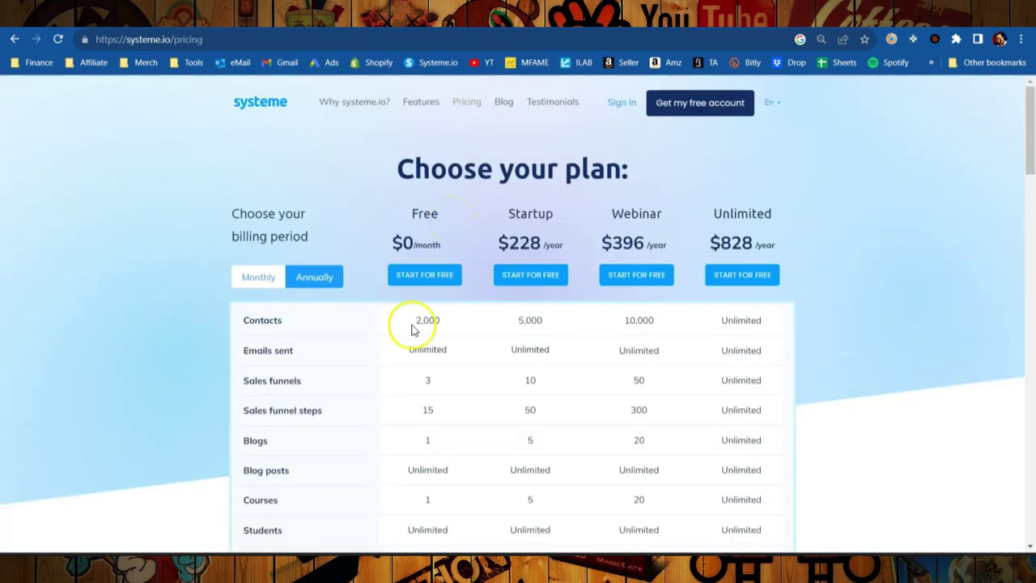
Review the pricing table and select the Startup plan name and its $228/year price
scroll(410, 352, "down", 2)
scroll(411, 357, "down", 6)
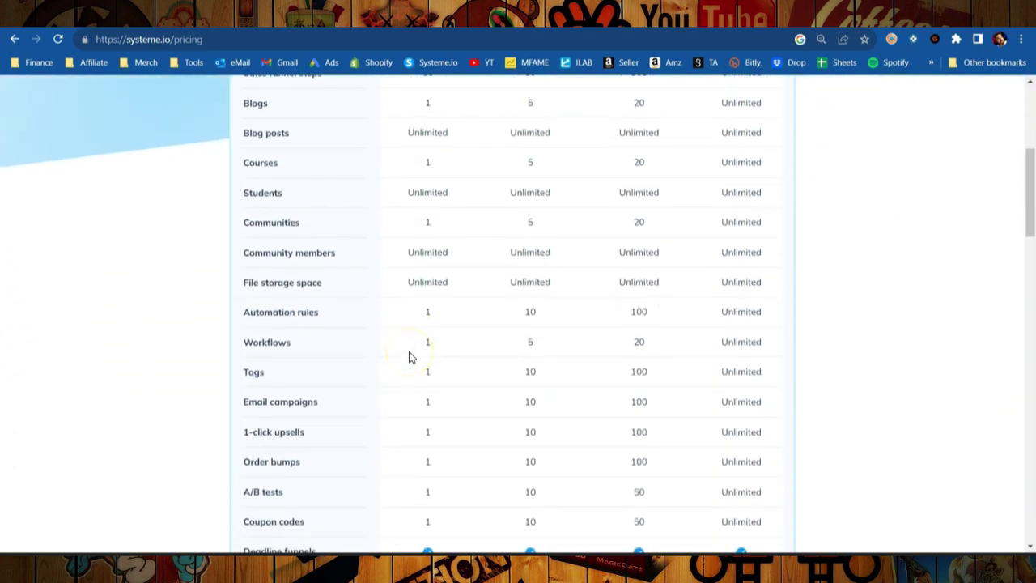
scroll(411, 356, "up", 4)
scroll(410, 357, "up", 3)
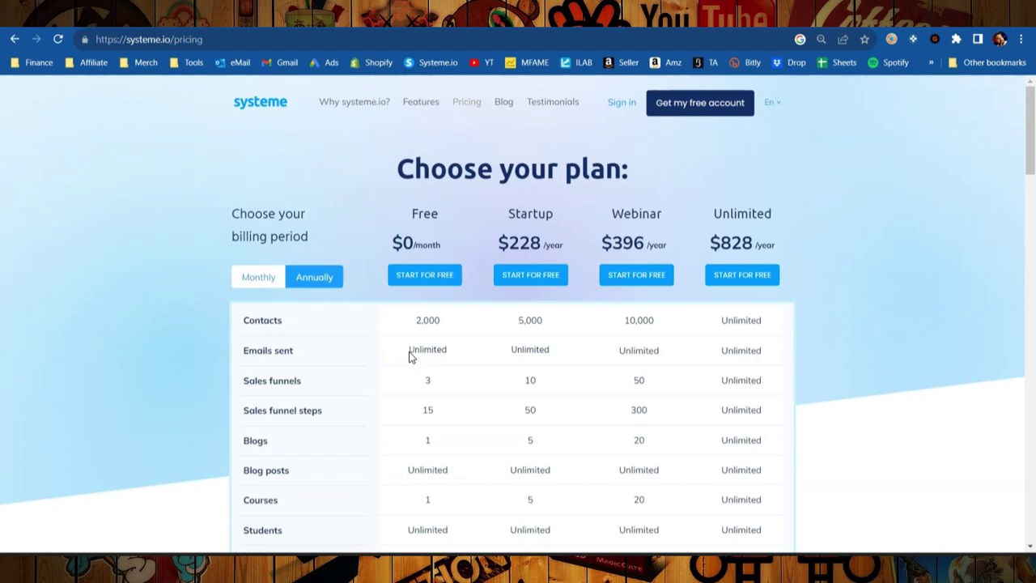
double_click(512, 220)
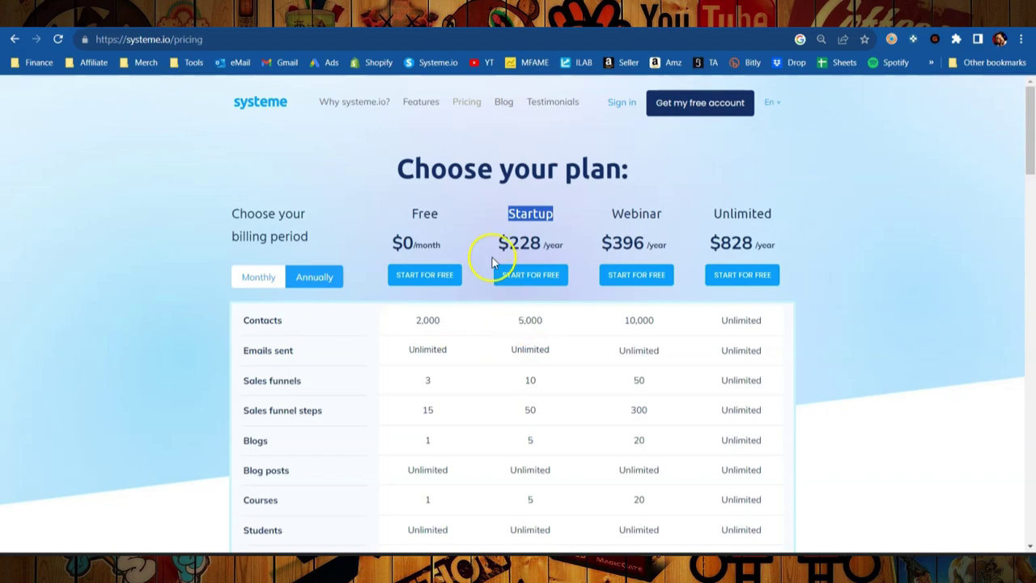
left_click_drag(495, 243, 568, 249)
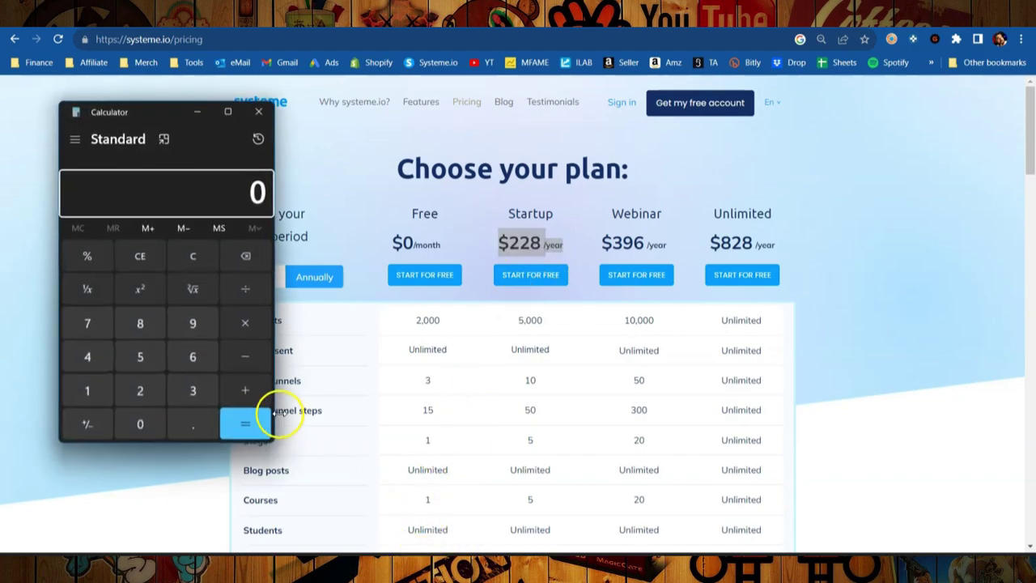
Compute 228 ÷ 12 in Calculator to get the Startup plan's monthly price of 19
left_click(148, 394)
left_click(148, 393)
left_click(142, 325)
left_click(245, 288)
left_click(91, 394)
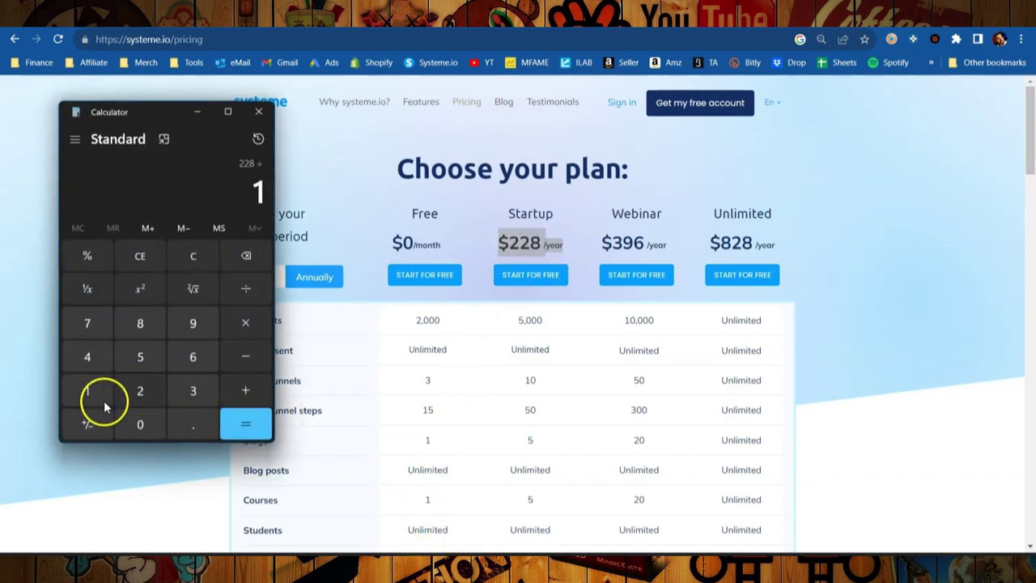
left_click(142, 392)
left_click(226, 431)
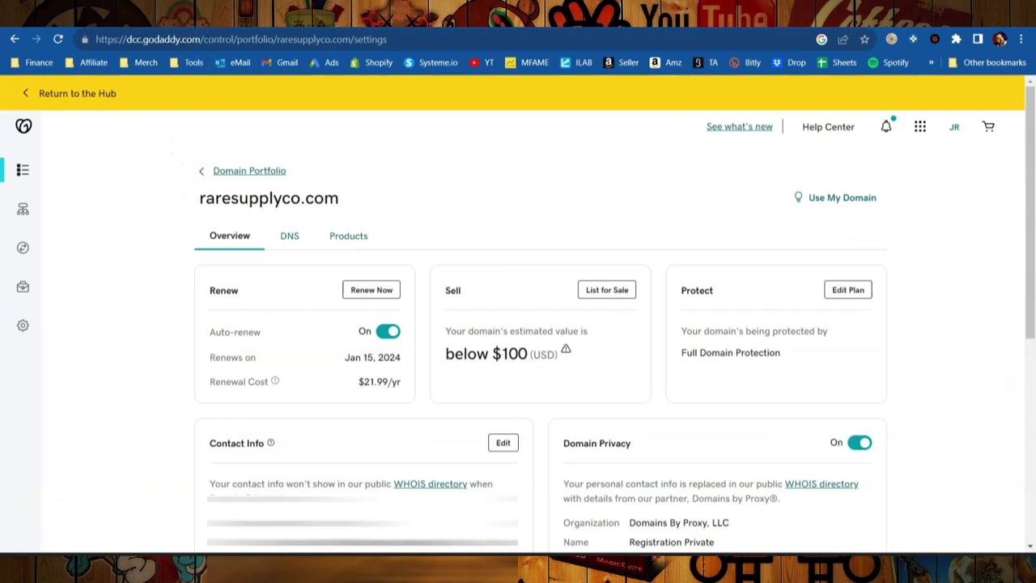
Browse the Happy Coaching and Beauty Biz example funnel pages
left_click(320, 17)
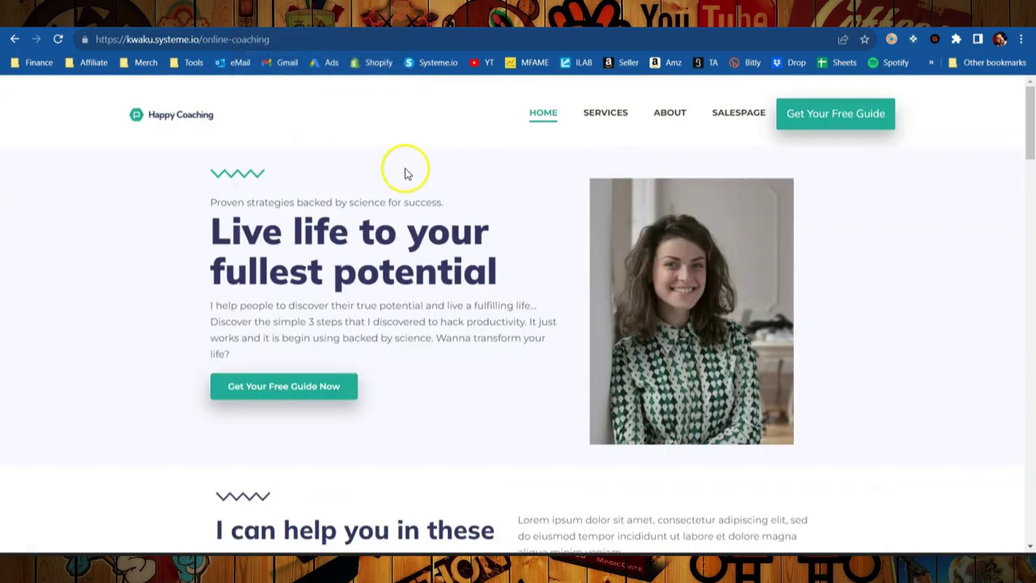
scroll(483, 247, "down", 15)
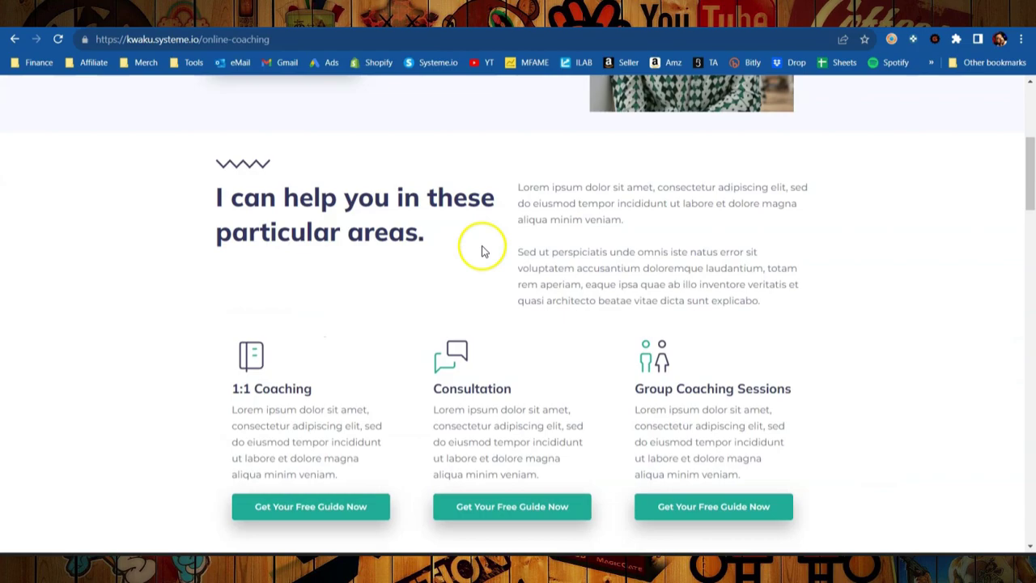
scroll(478, 231, "up", 9)
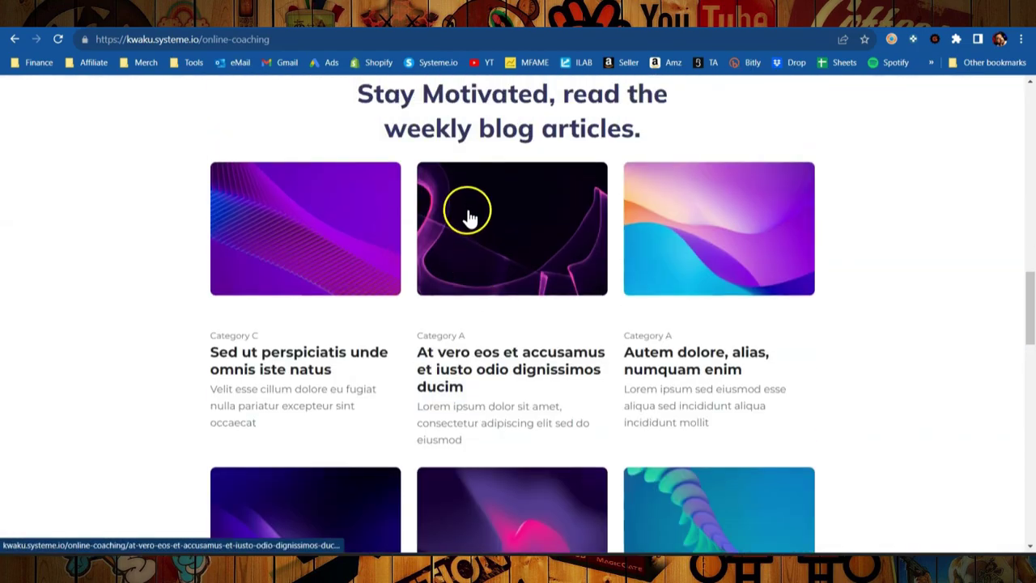
left_click(397, 15)
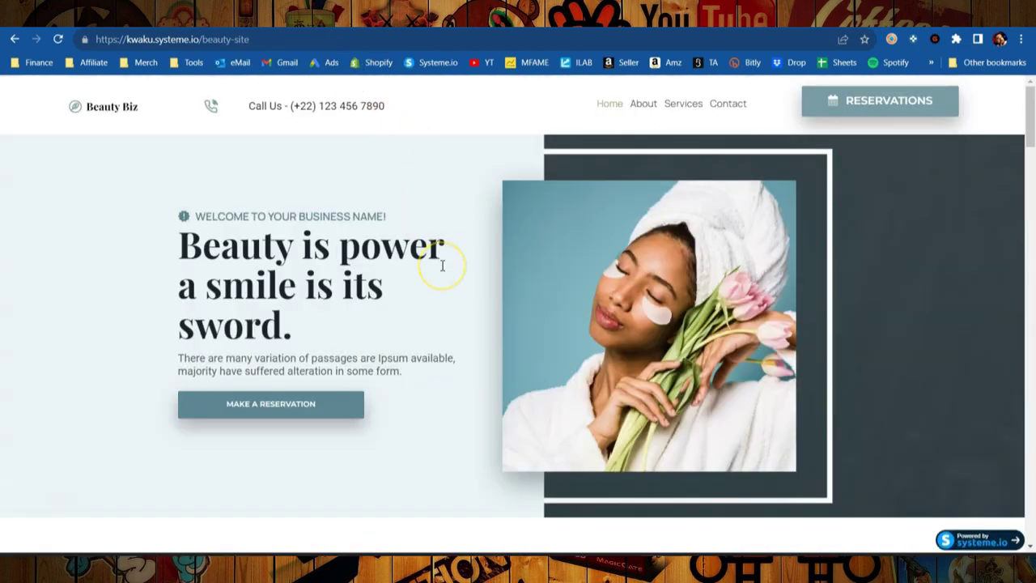
scroll(442, 265, "down", 15)
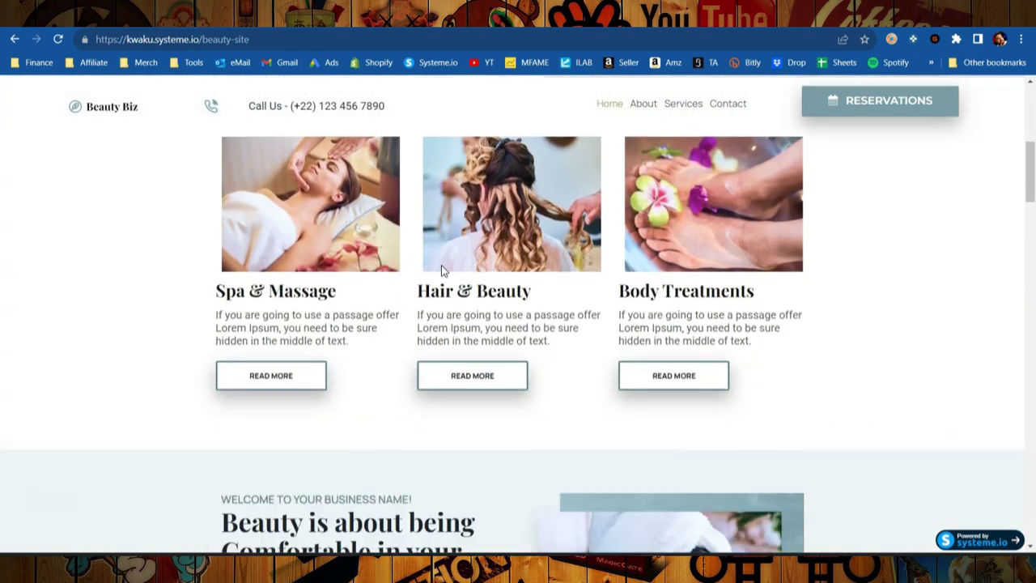
scroll(442, 267, "down", 10)
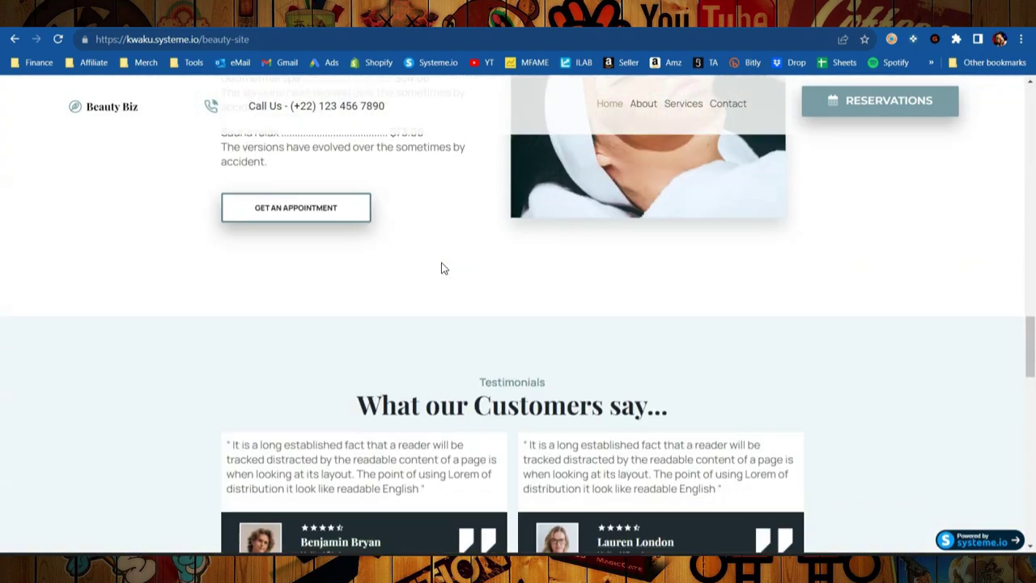
scroll(441, 267, "up", 8)
scroll(439, 262, "up", 17)
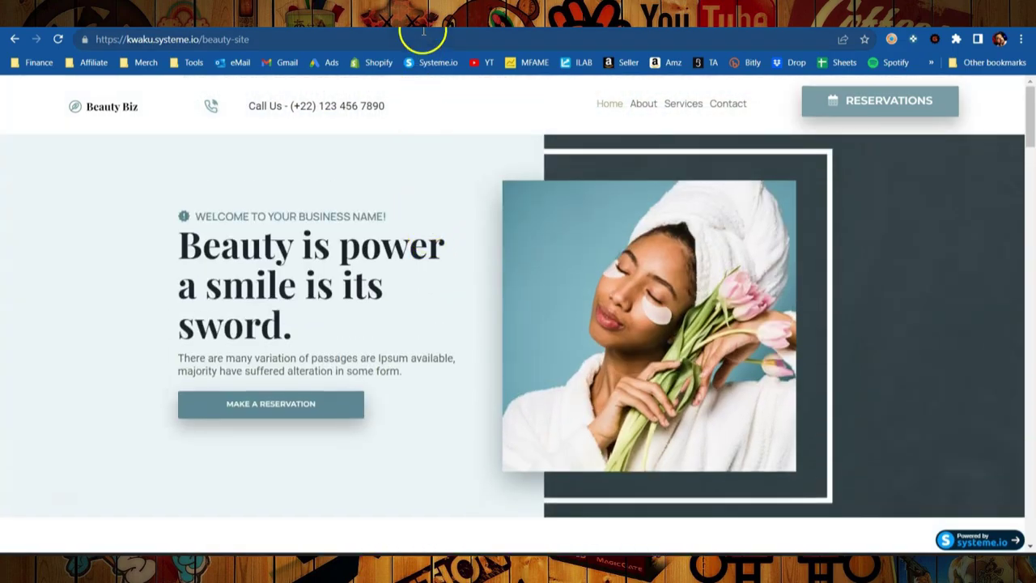
Look through the ChloroGlow offer page
left_click(422, 30)
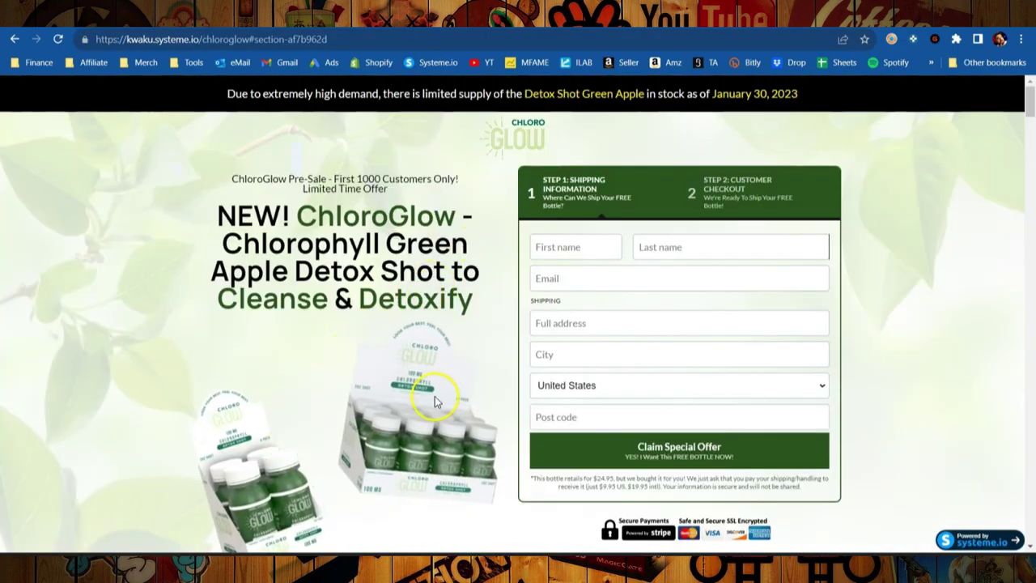
scroll(439, 374, "down", 10)
scroll(437, 374, "down", 15)
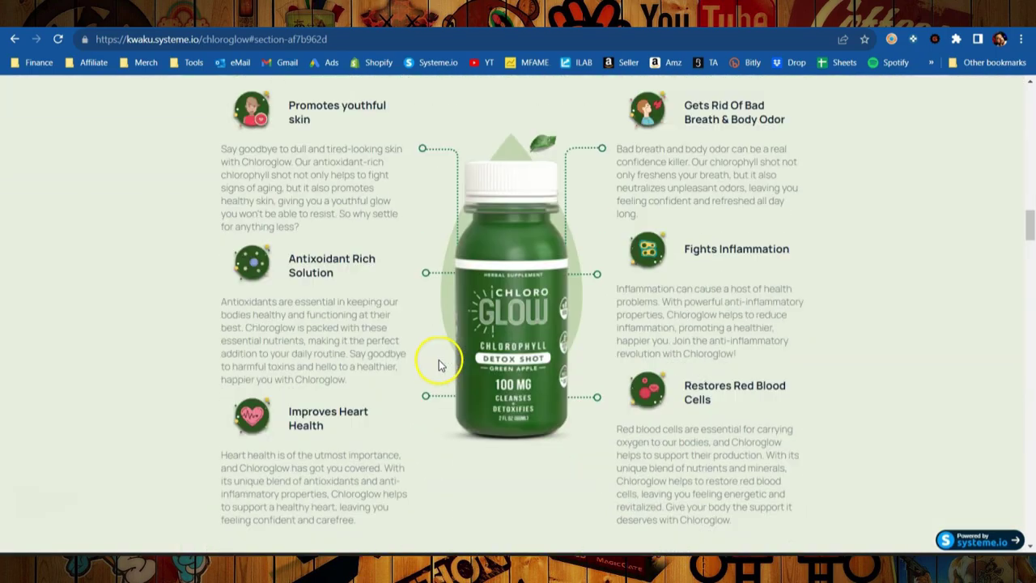
scroll(439, 362, "up", 1)
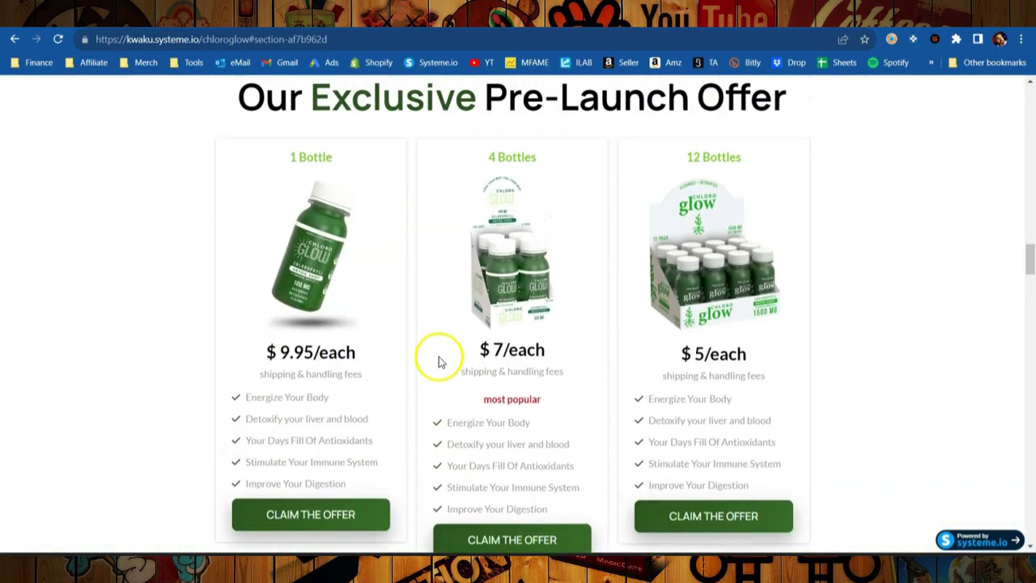
Scroll the $1997-discount sales page to its $7 order form, then open the link-in-bio page
left_click(518, 60)
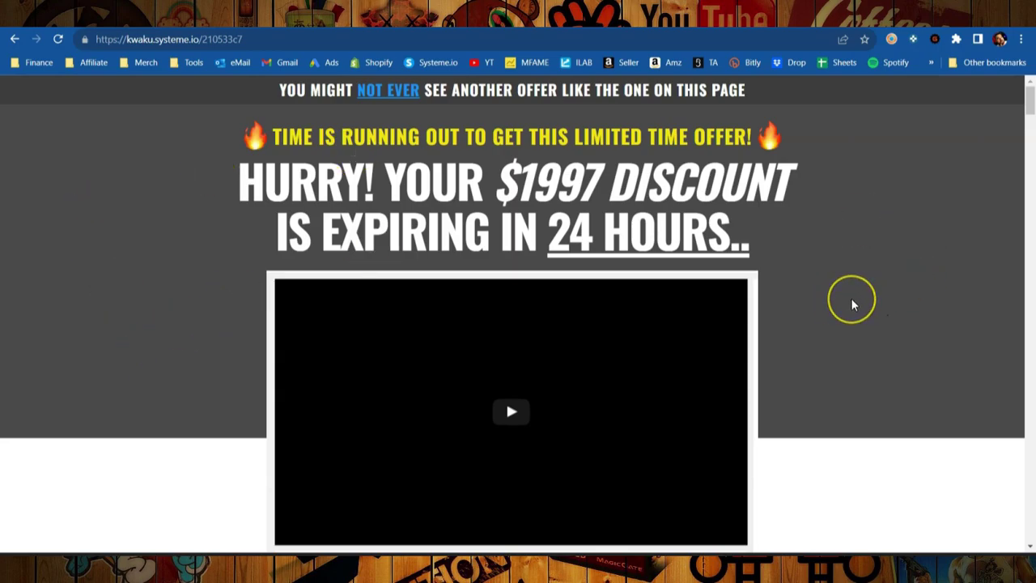
scroll(850, 303, "down", 5)
scroll(856, 303, "down", 10)
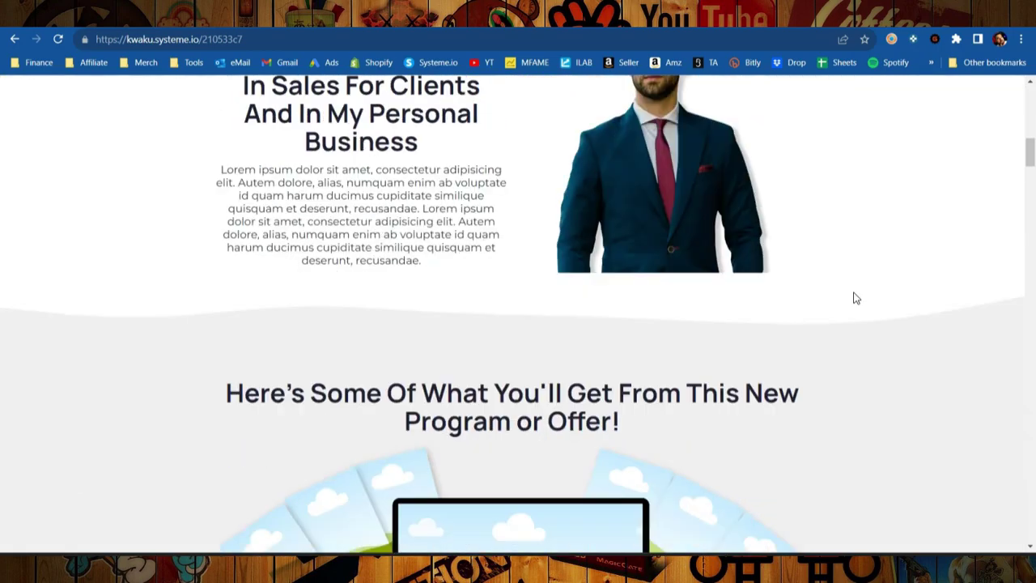
scroll(857, 294, "down", 15)
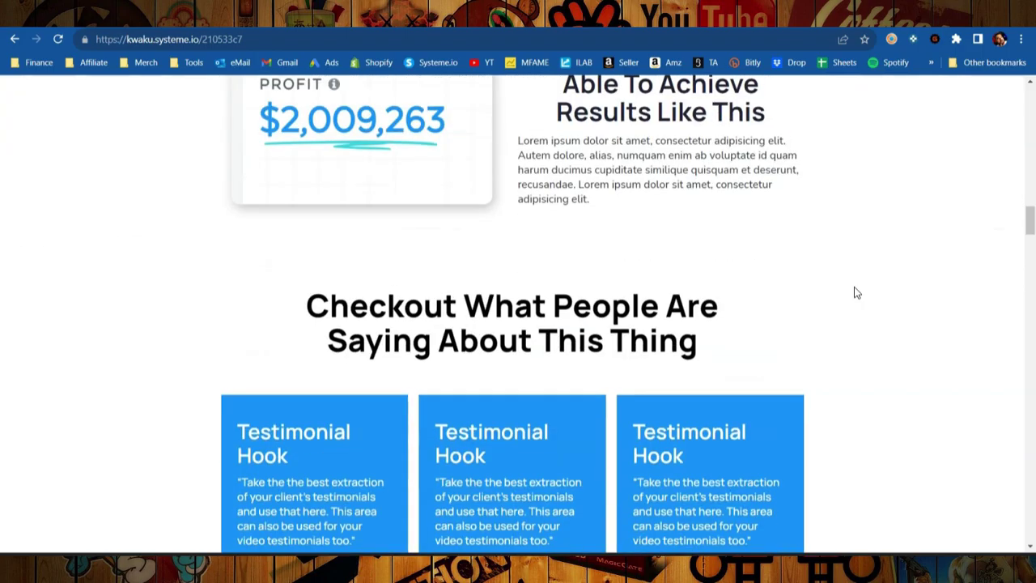
scroll(856, 292, "down", 14)
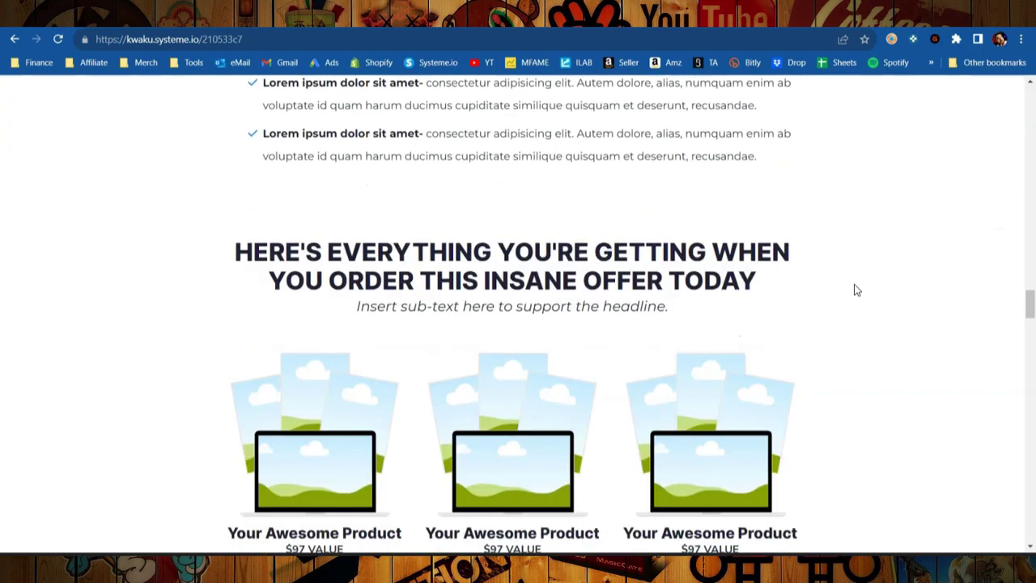
scroll(859, 289, "down", 15)
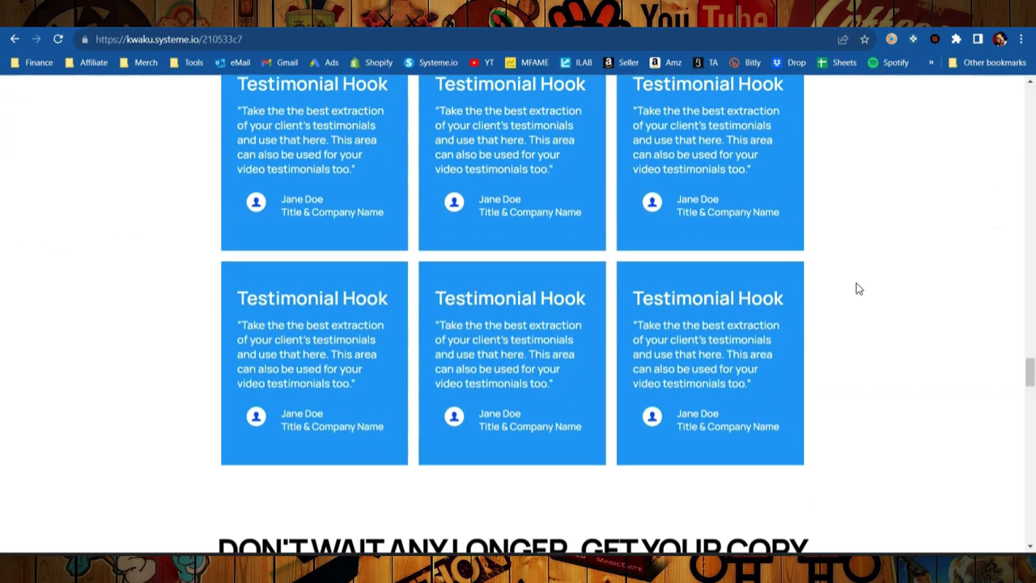
scroll(859, 289, "down", 11)
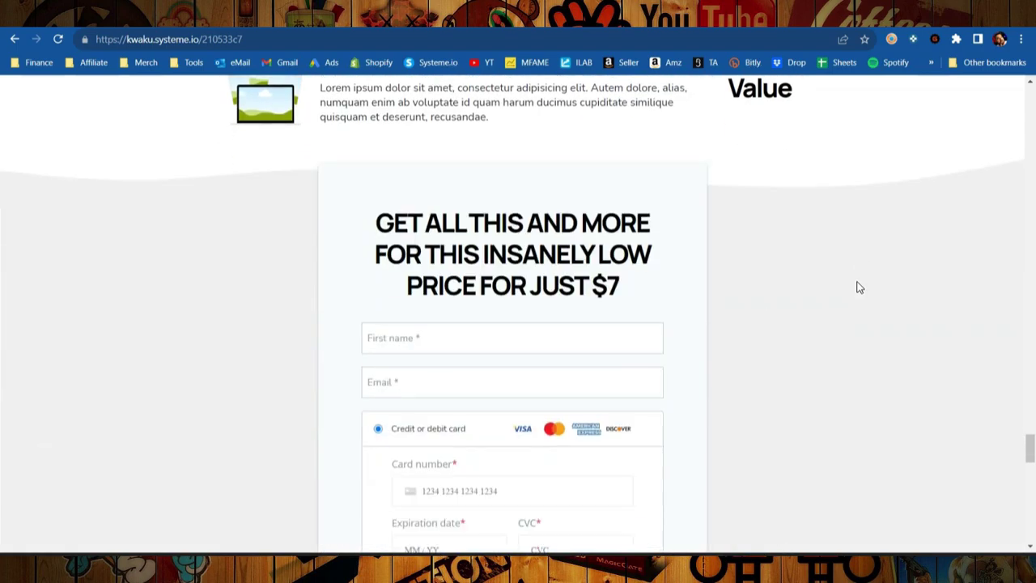
scroll(856, 285, "up", 2)
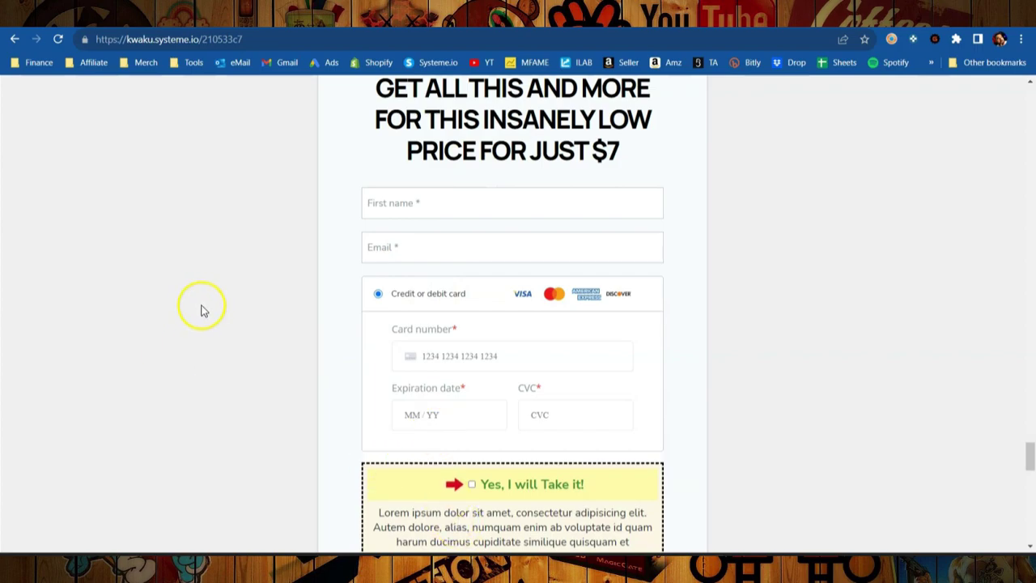
left_click(542, 64)
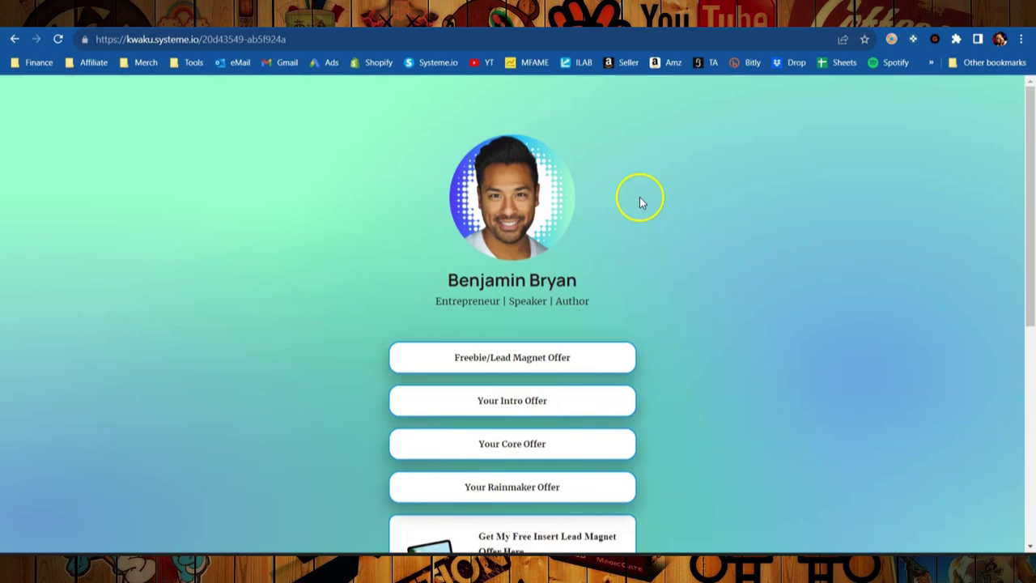
Scroll through the published Systeme.io funnel page preview
scroll(340, 335, "down", 1)
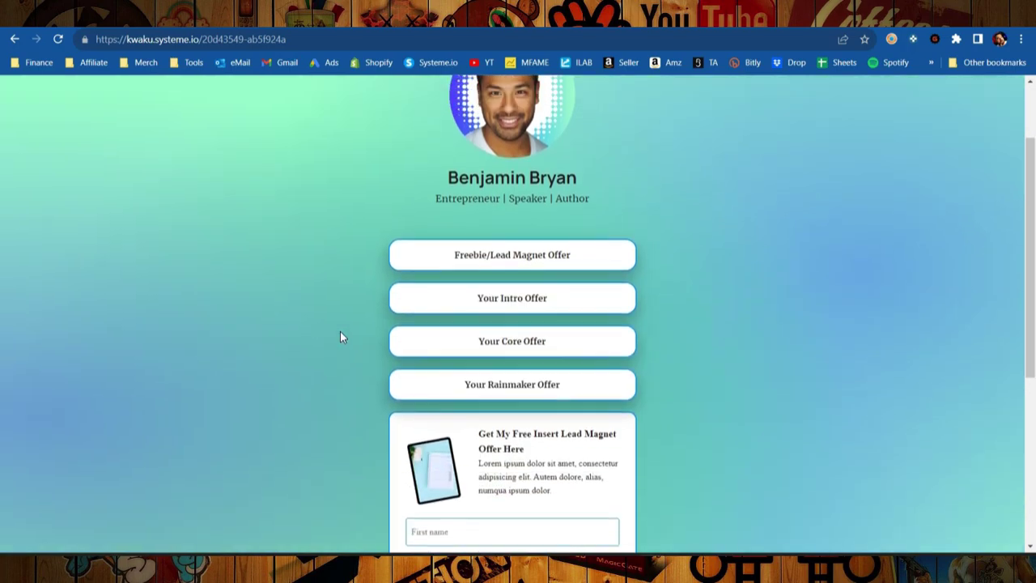
scroll(340, 337, "up", 1)
scroll(332, 394, "down", 2)
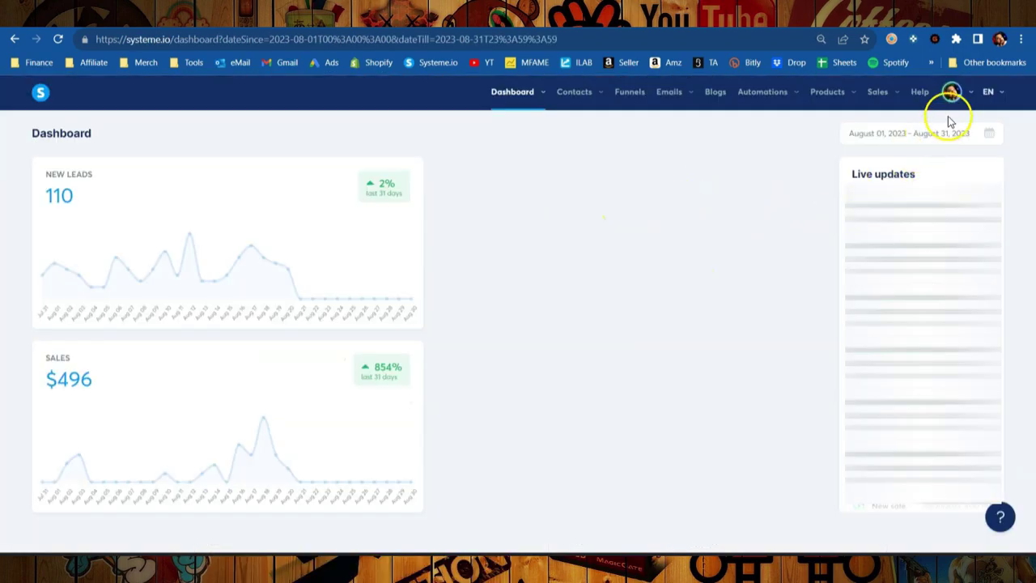
left_click(952, 93)
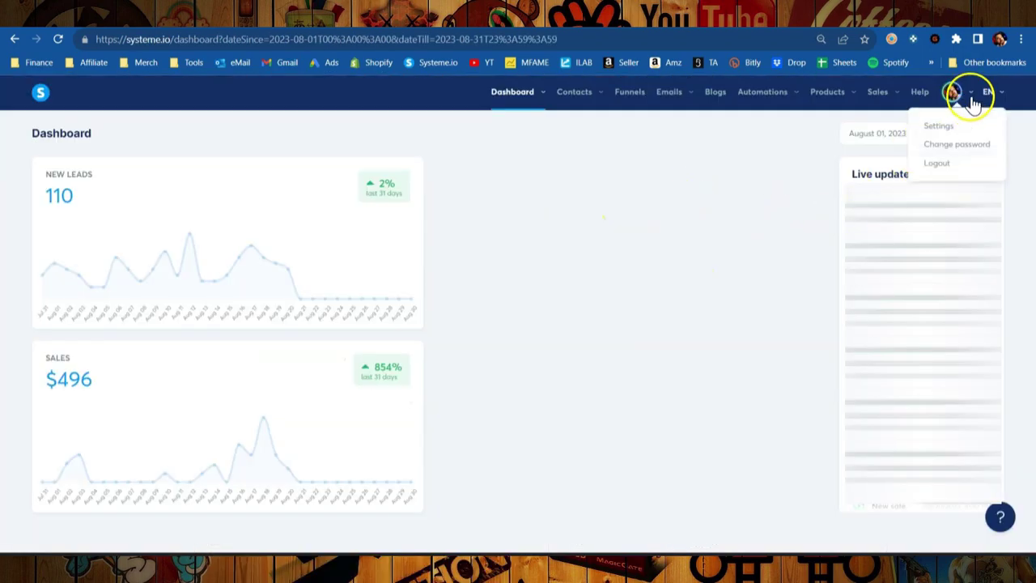
left_click(946, 127)
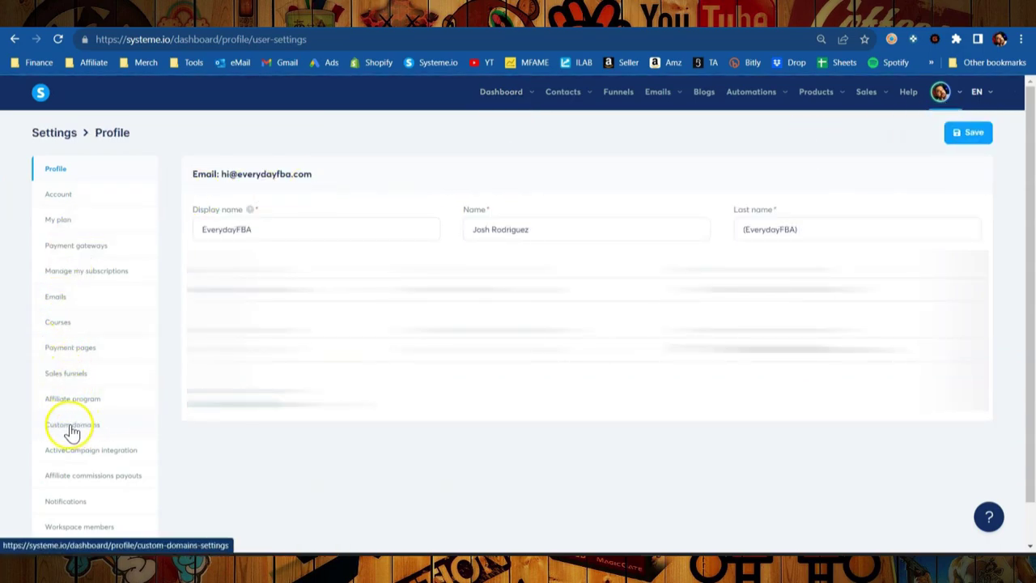
left_click(72, 426)
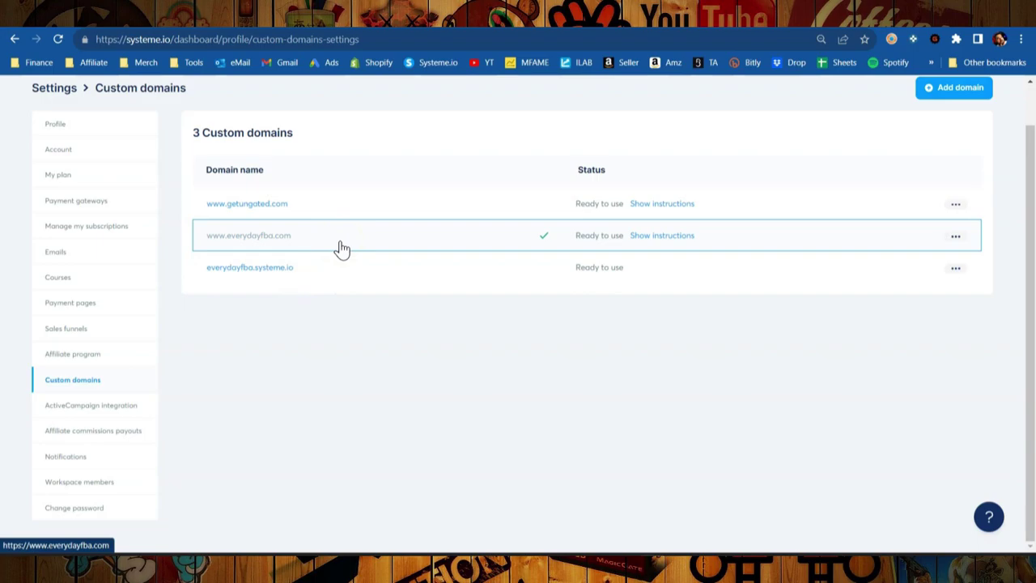
left_click(957, 93)
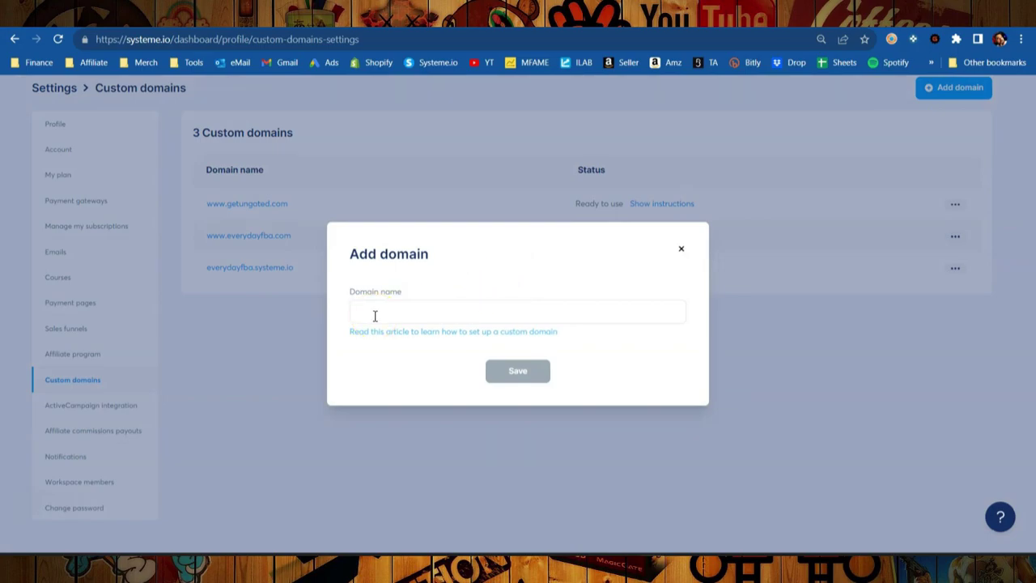
left_click(375, 316)
type("www.goresupplyco.com")
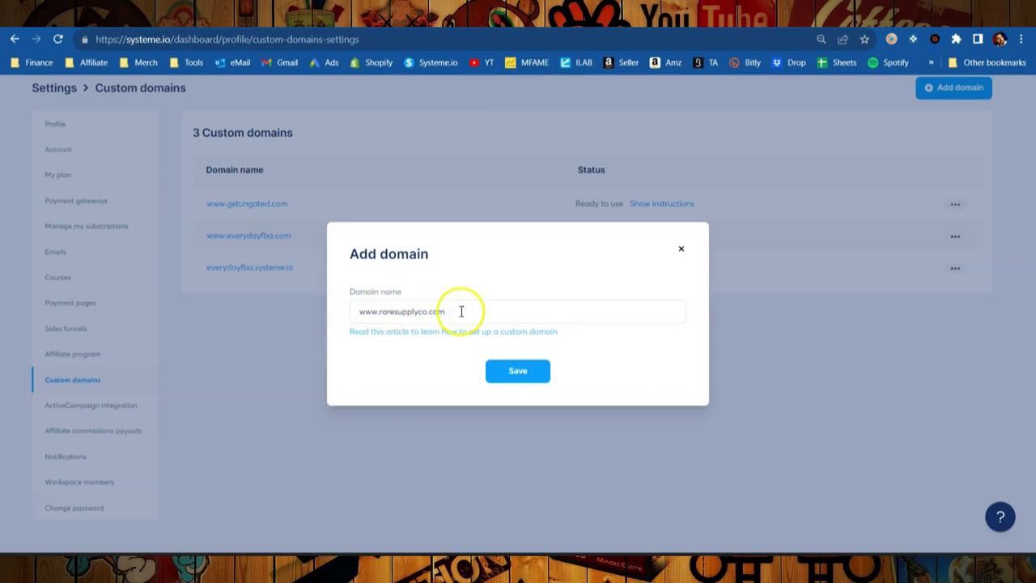
left_click(523, 379)
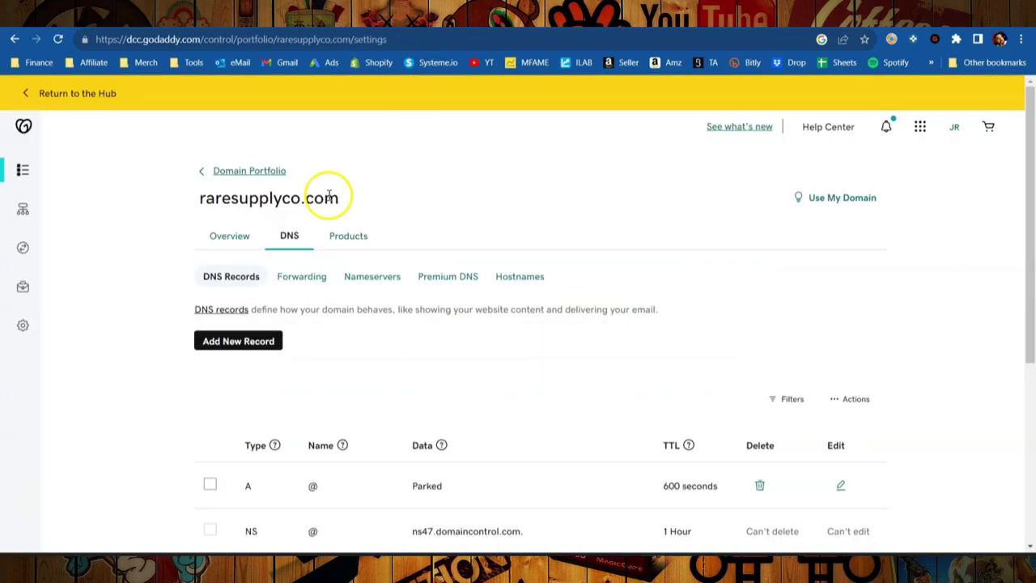
left_click(259, 344)
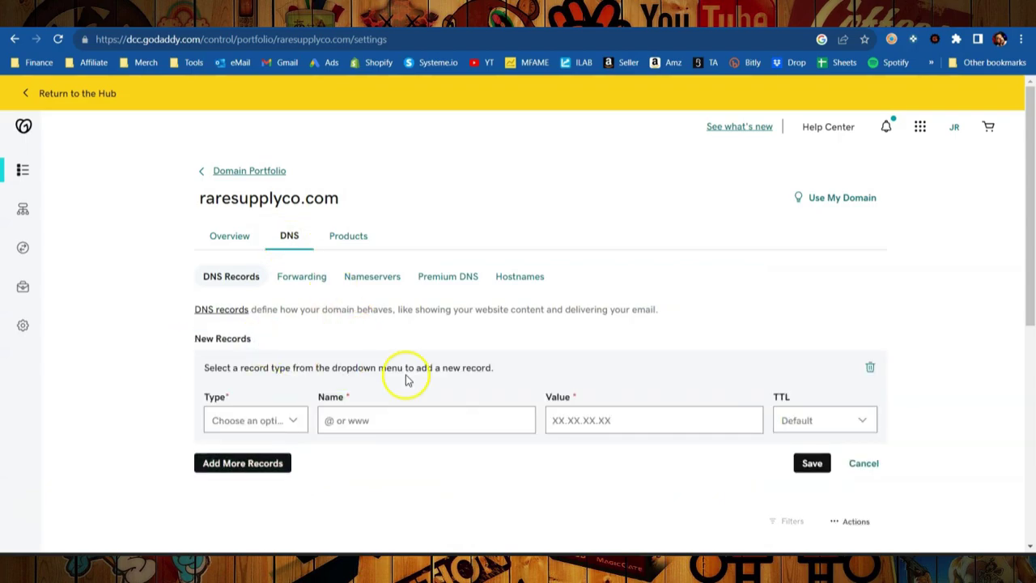
left_click(301, 426)
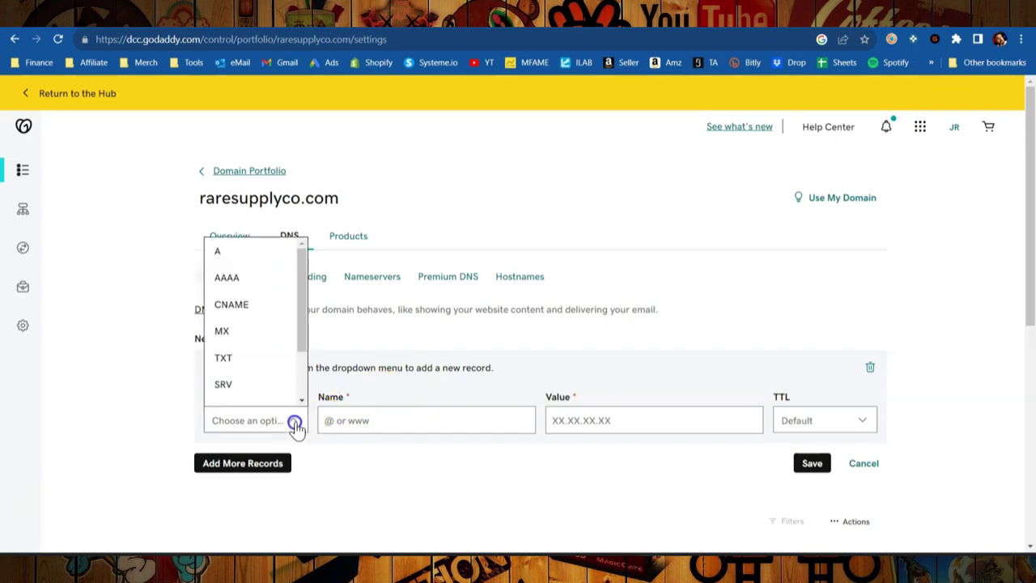
left_click(230, 311)
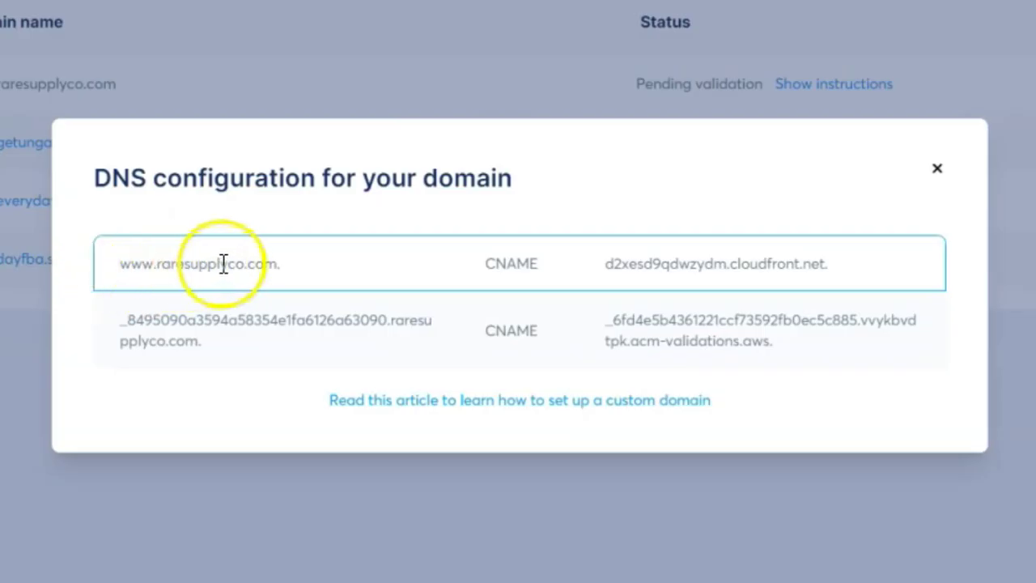
left_click(293, 263)
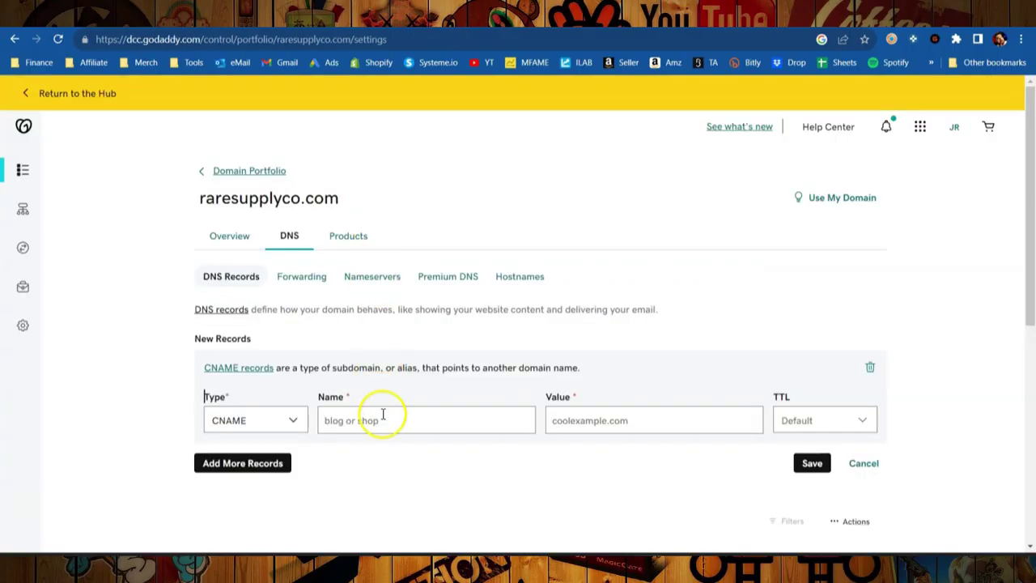
left_click(378, 421)
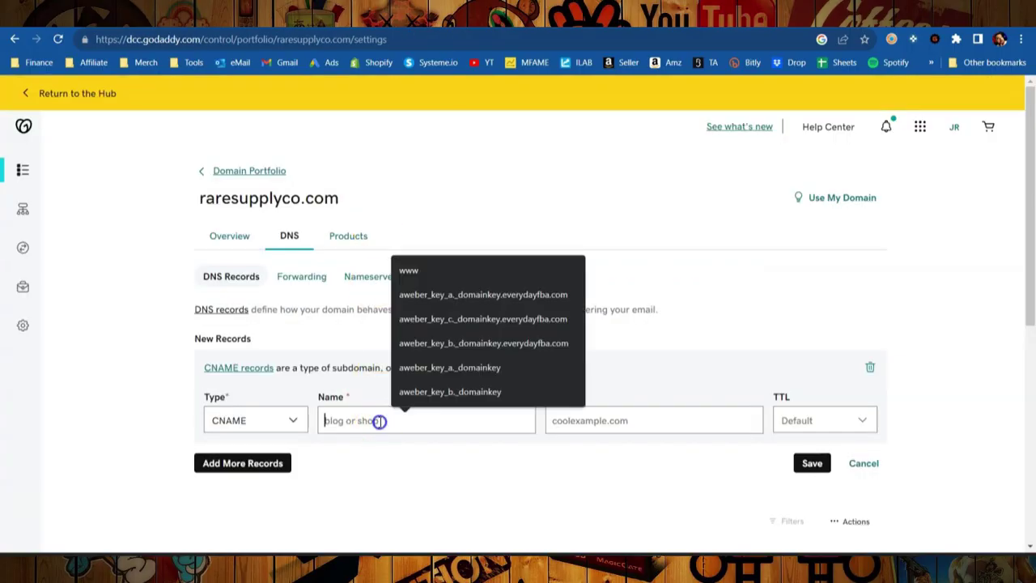
type("www")
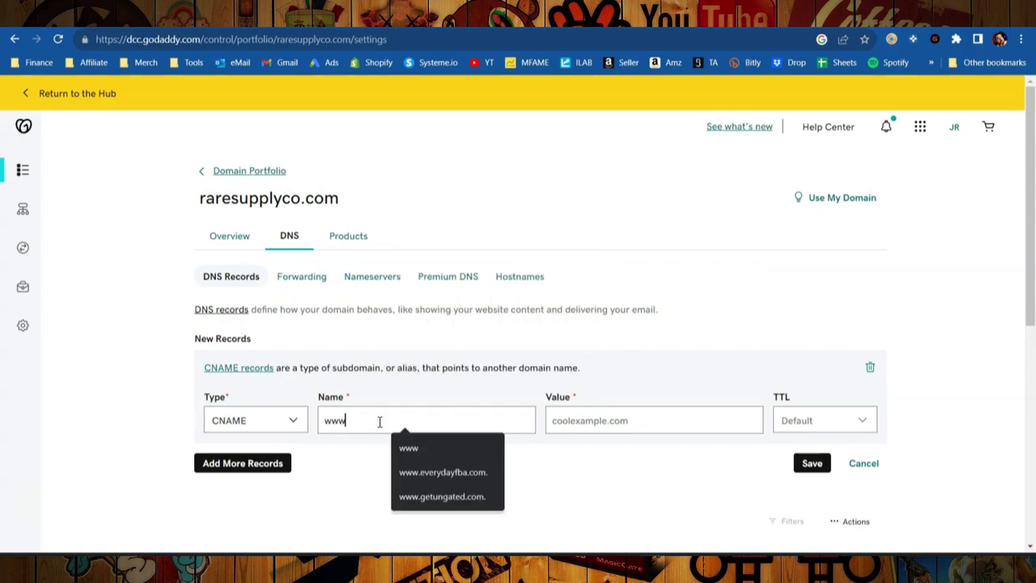
left_click(546, 449)
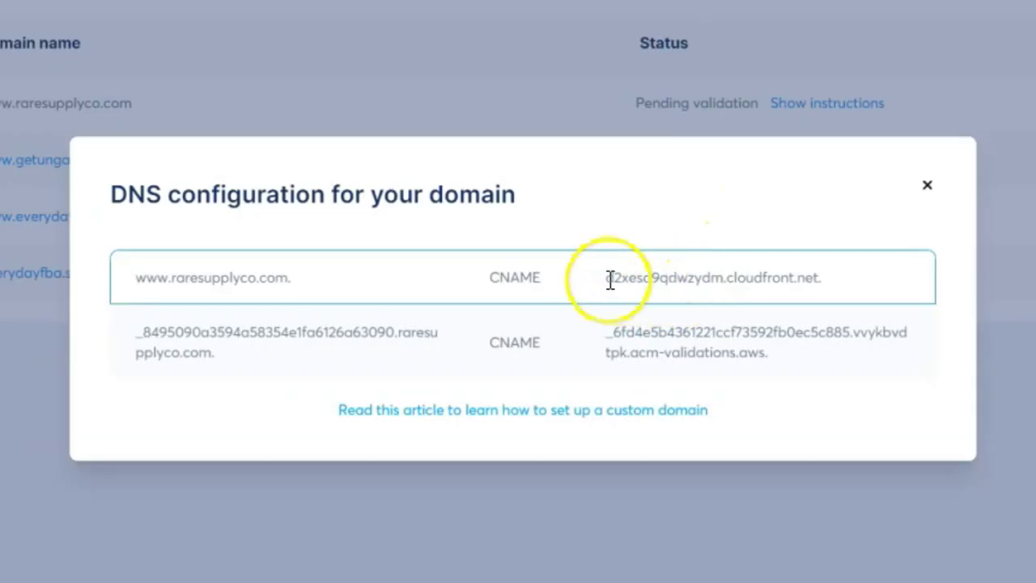
Copy d2xesd9qdwzydm.cloudfront.net. from Systeme.io into the record's Value field
left_click_drag(559, 303, 693, 306)
key("ctrl+c")
right_click(844, 283)
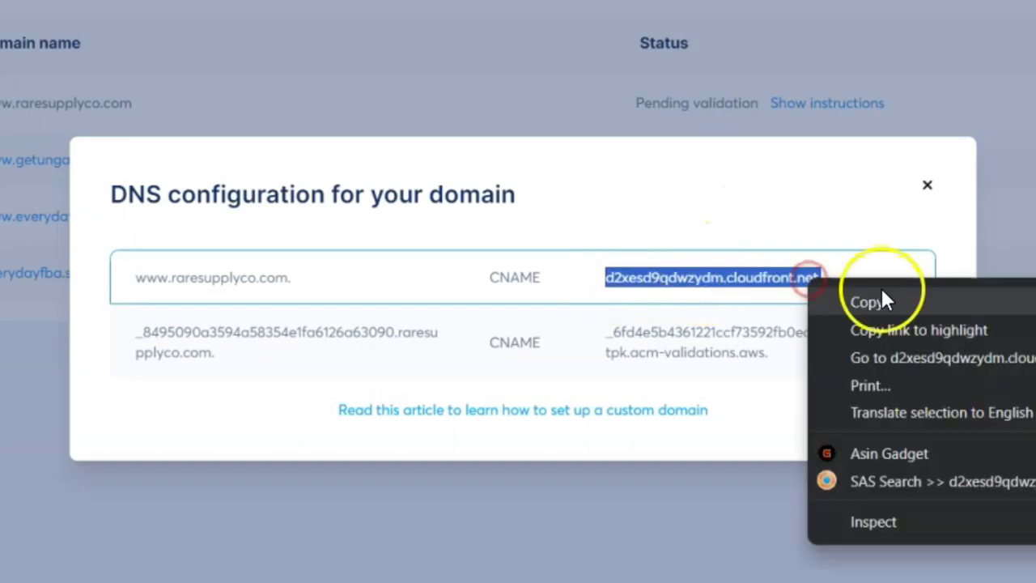
left_click(884, 298)
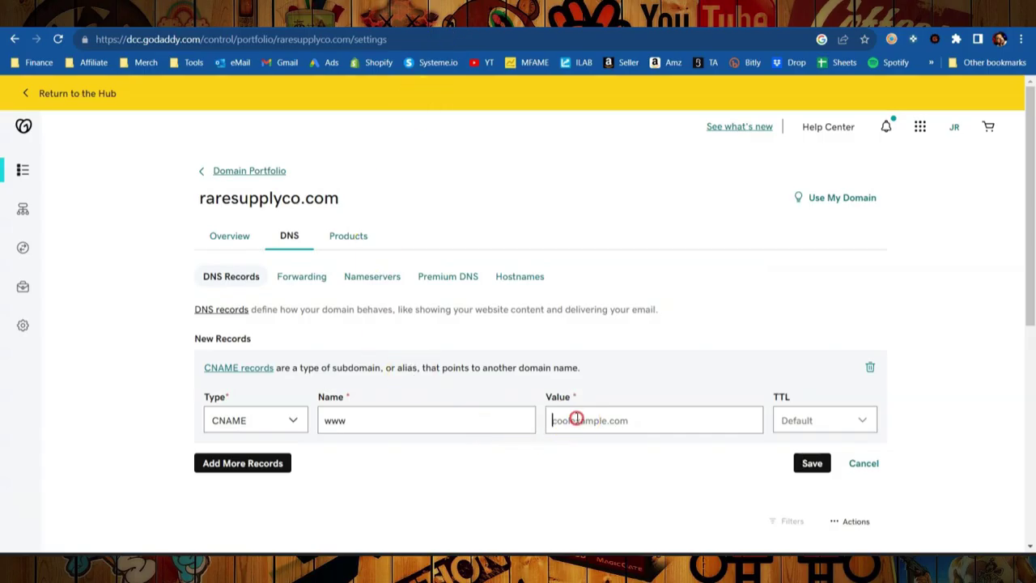
right_click(637, 485)
left_click(611, 291)
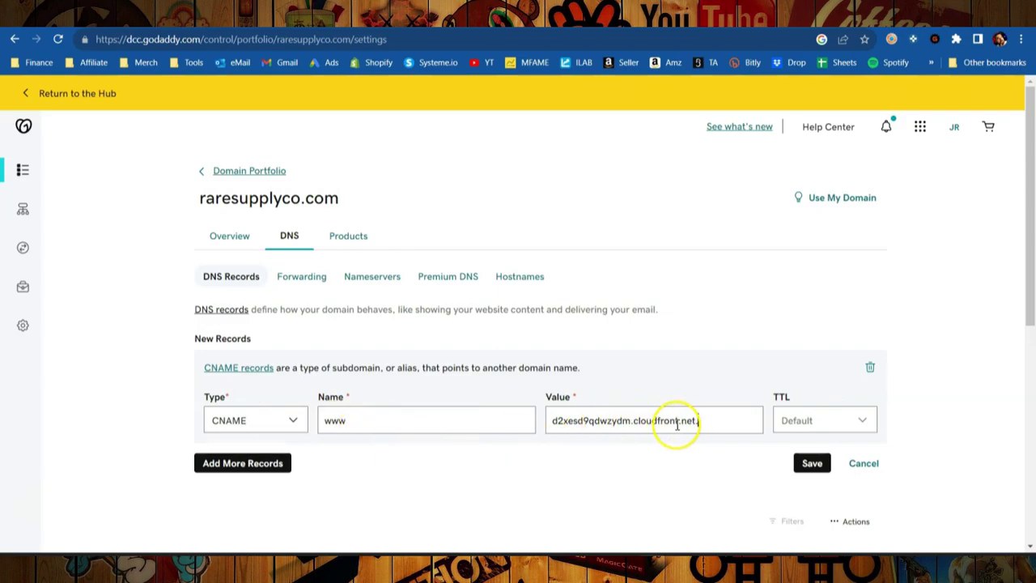
Try saving the www CNAME and note its conflict with the existing www record
left_click(811, 468)
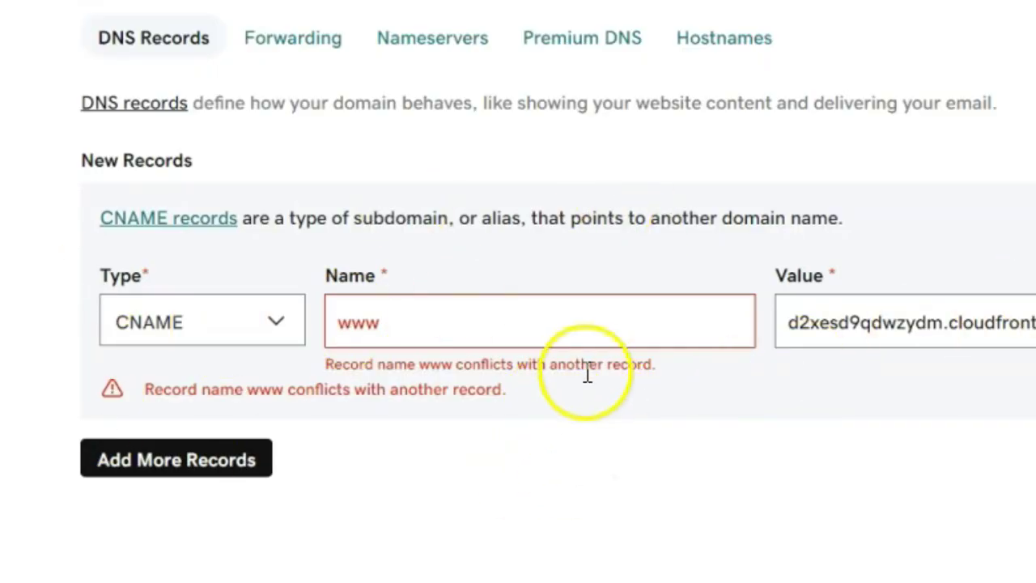
left_click_drag(145, 388, 542, 393)
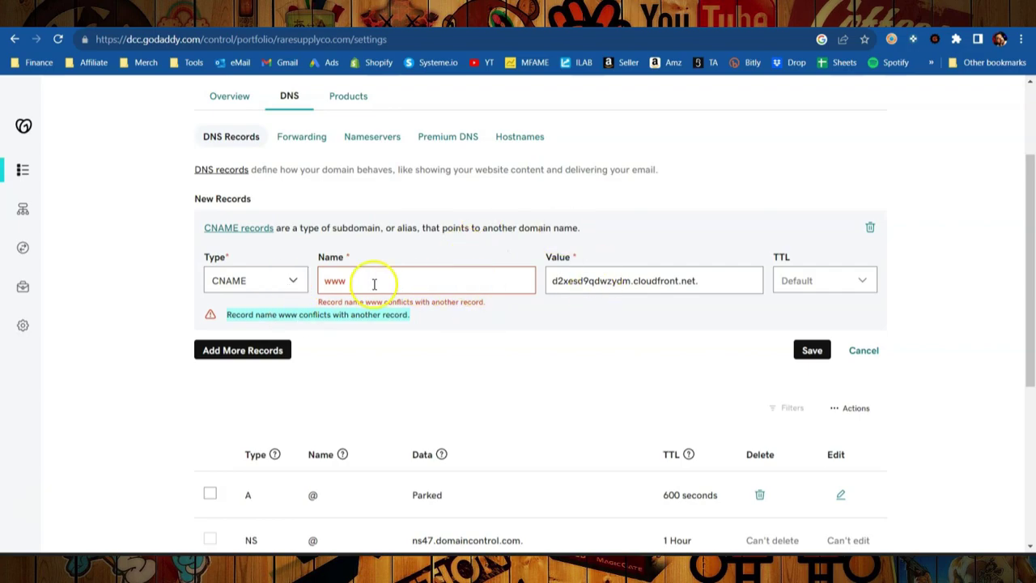
scroll(377, 394, "down", 4)
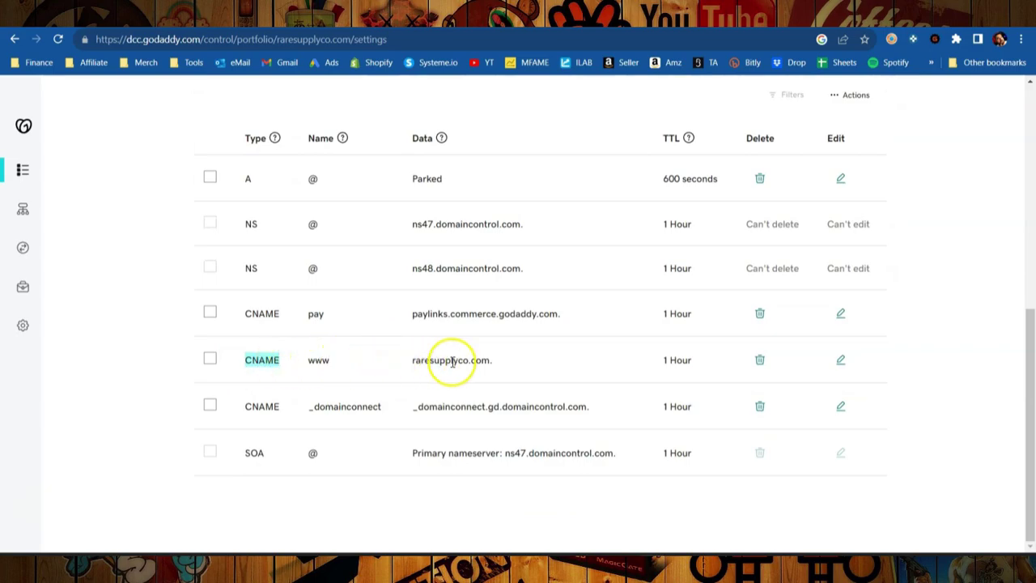
Point the existing www CNAME record to d2xesd9qdwzydm.cloudfront.net. and save it
left_click(844, 366)
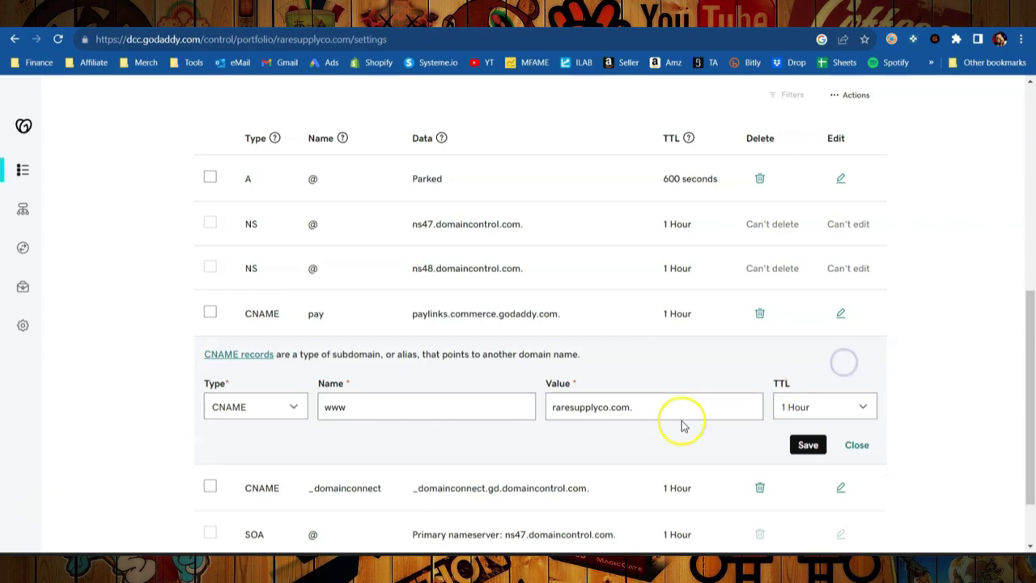
left_click_drag(555, 407, 654, 405)
left_click(655, 405)
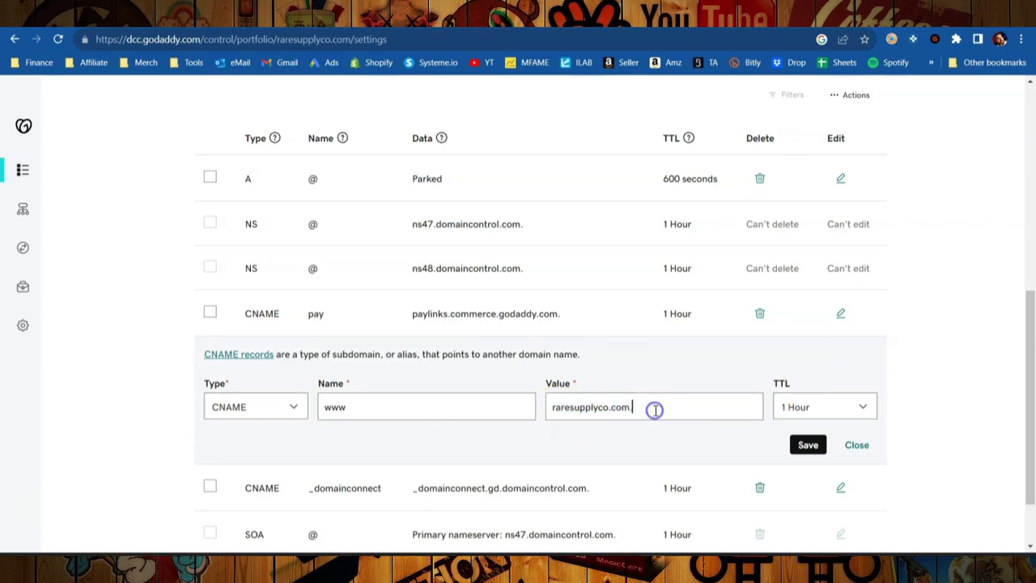
double_click(654, 405)
right_click(632, 412)
left_click(669, 216)
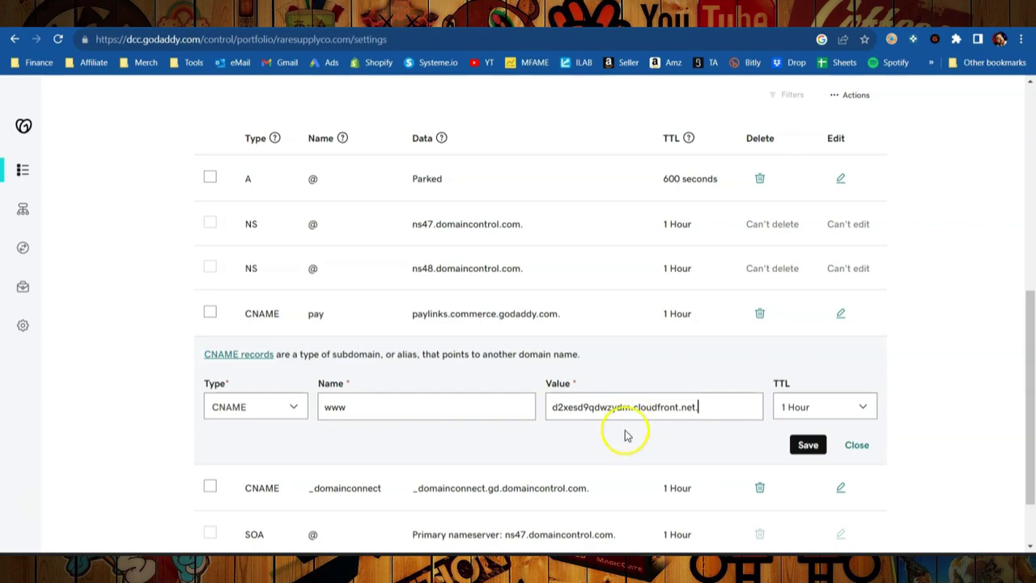
left_click(809, 446)
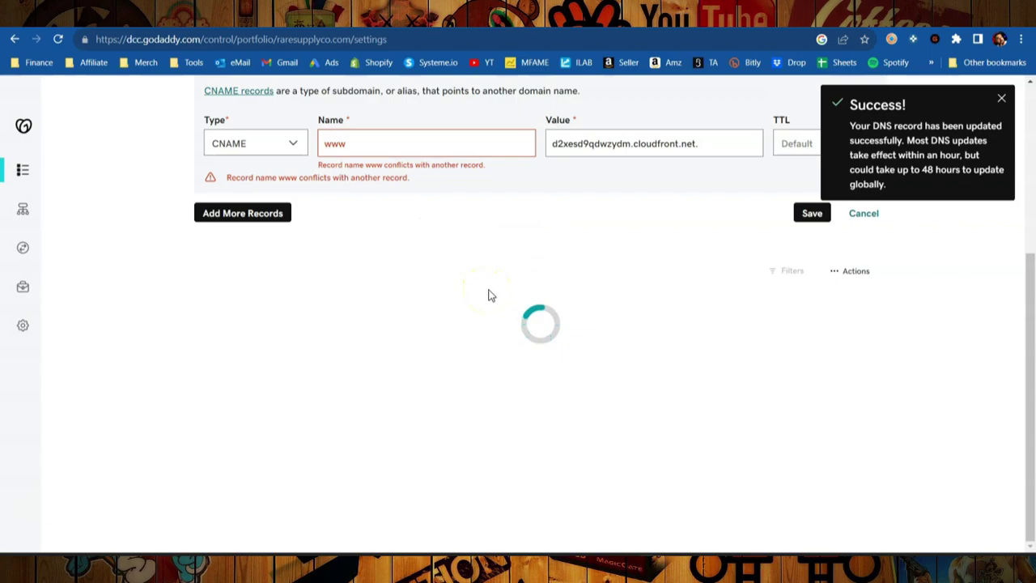
Dismiss the success notice and delete the conflicting duplicate www record draft
left_click(1010, 105)
scroll(423, 405, "up", 5)
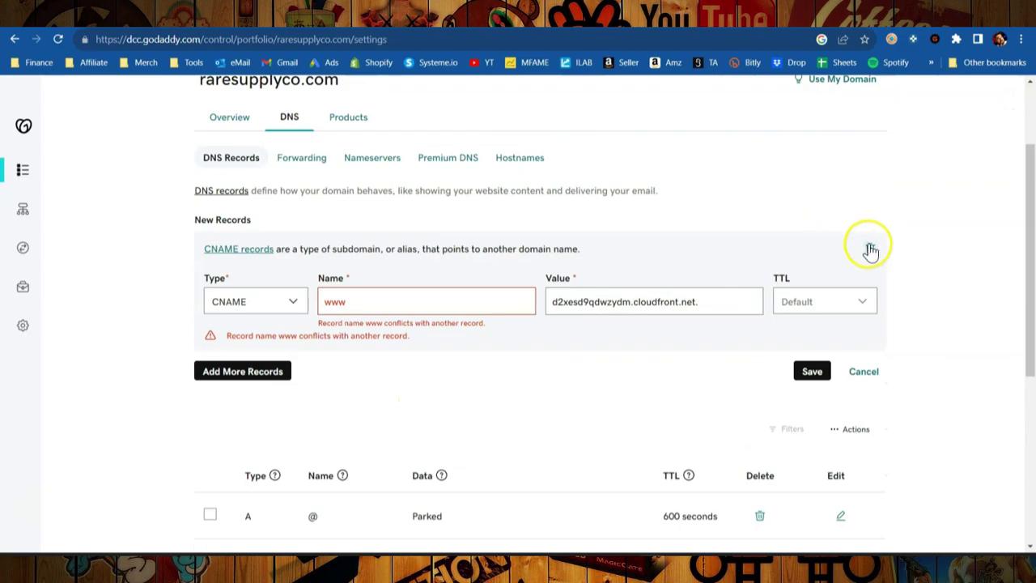
left_click(870, 249)
Start a new CNAME record named with Systeme.io's certificate-validation host name
left_click(228, 225)
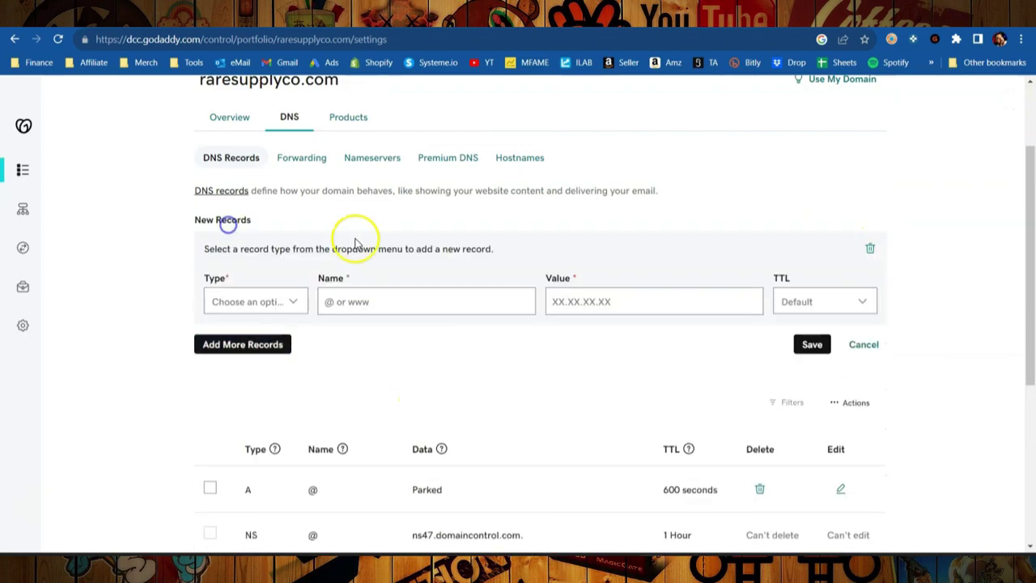
left_click(290, 312)
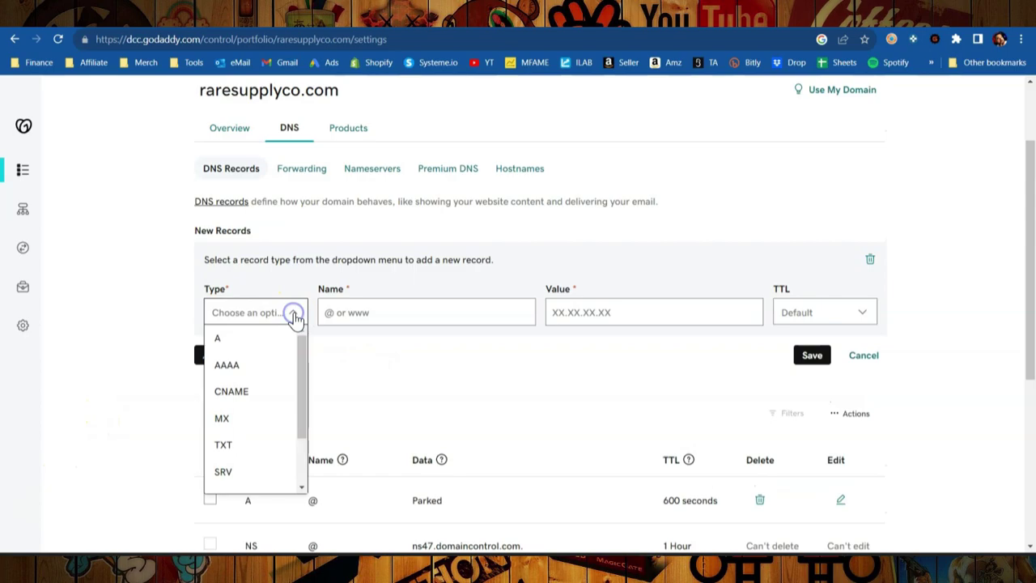
left_click(232, 393)
key("ctrl+Tab")
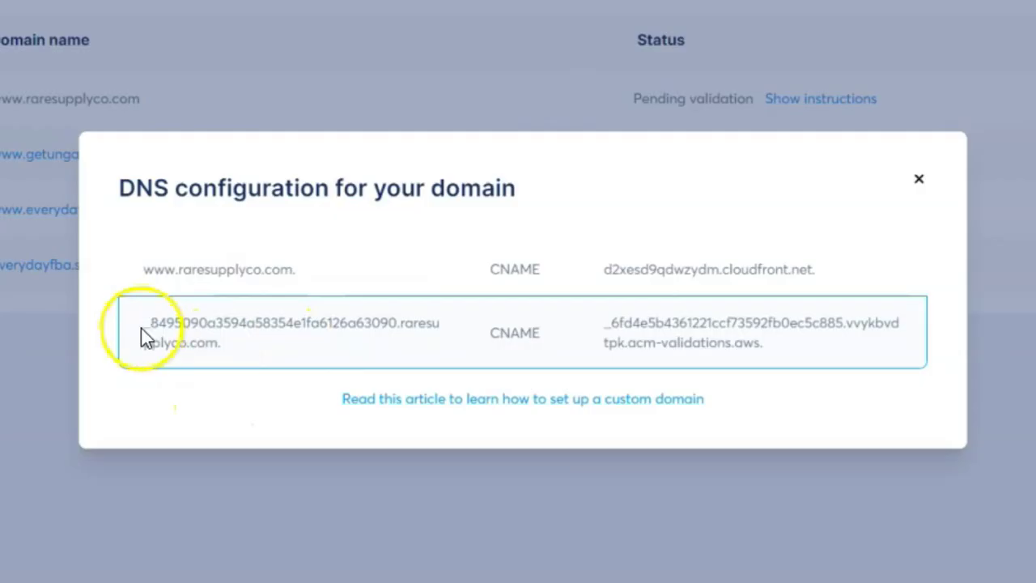
left_click(294, 339)
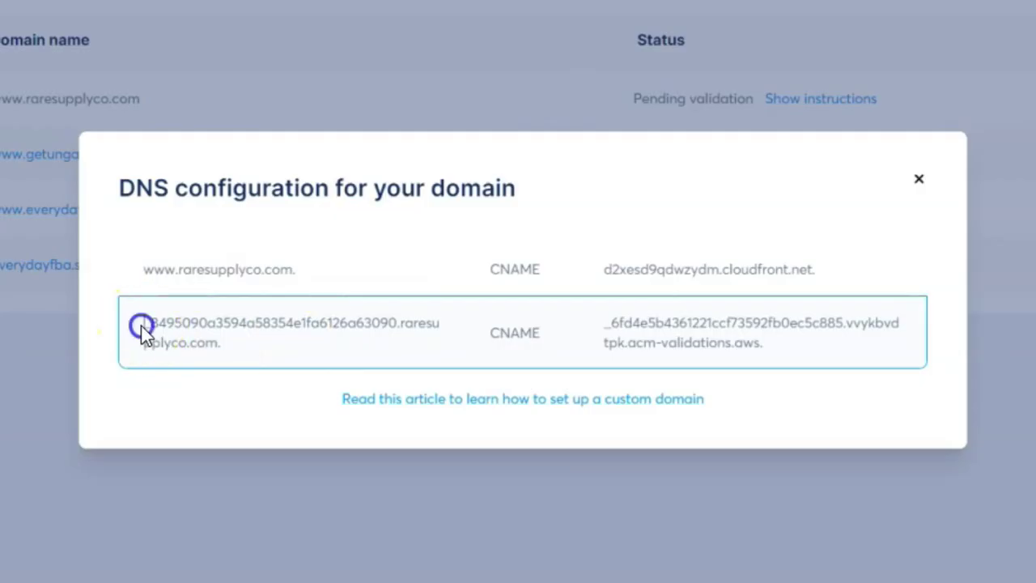
left_click_drag(142, 330, 387, 323)
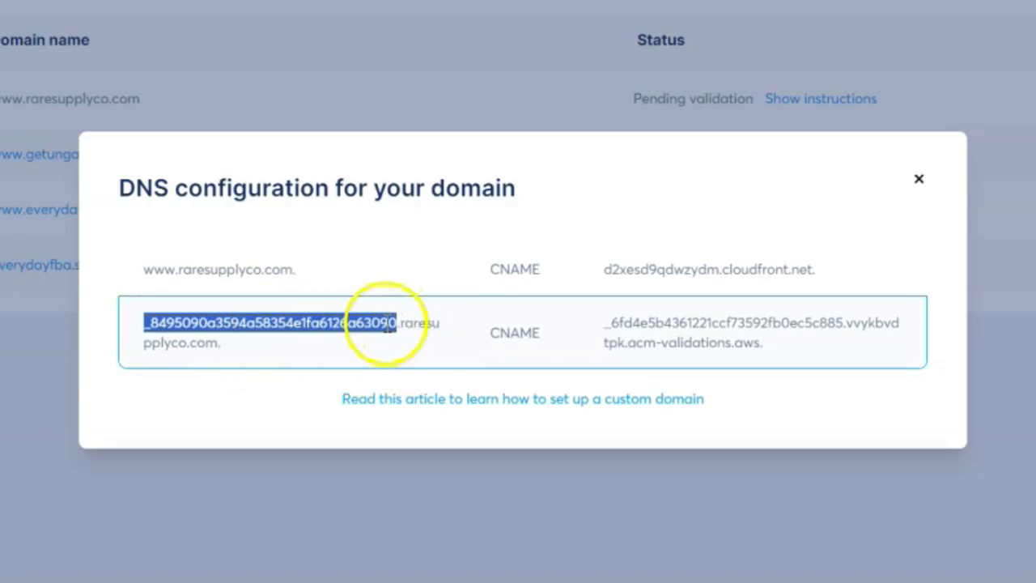
right_click(377, 324)
left_click(427, 344)
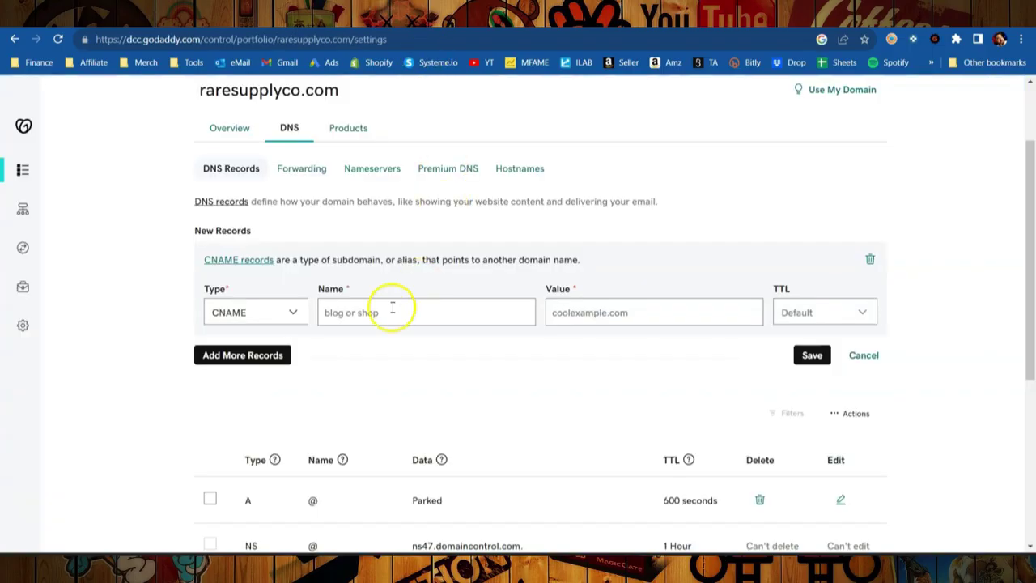
right_click(360, 313)
left_click(394, 190)
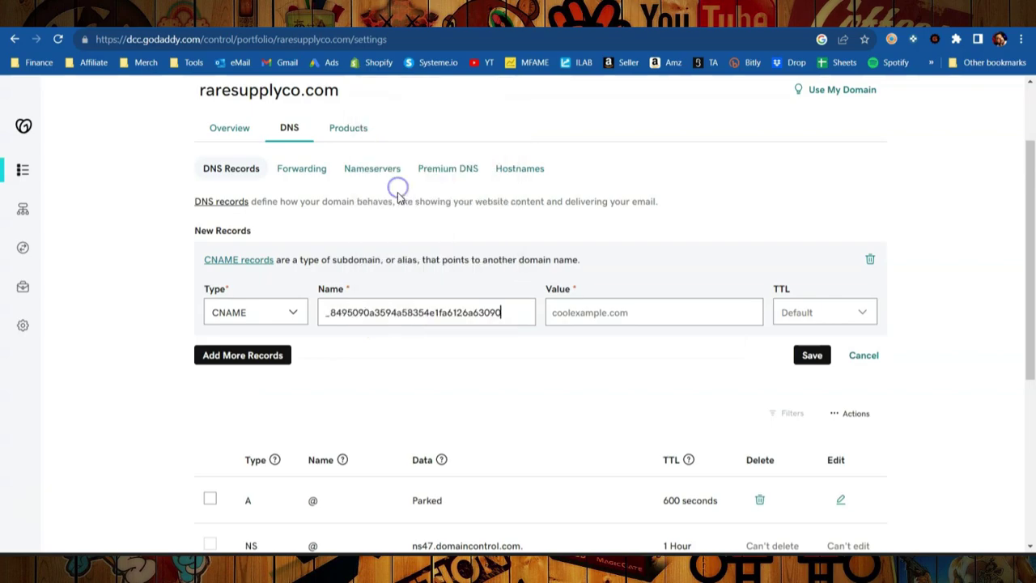
Set the record's value to Systeme.io's acm-validations target and save the validation CNAME
left_click(560, 316)
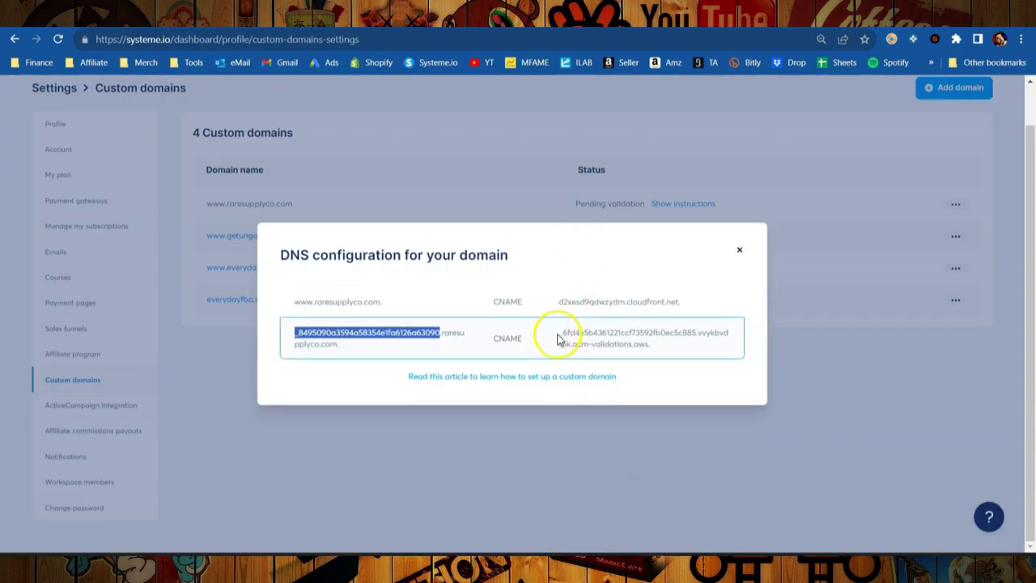
left_click_drag(557, 339, 657, 343)
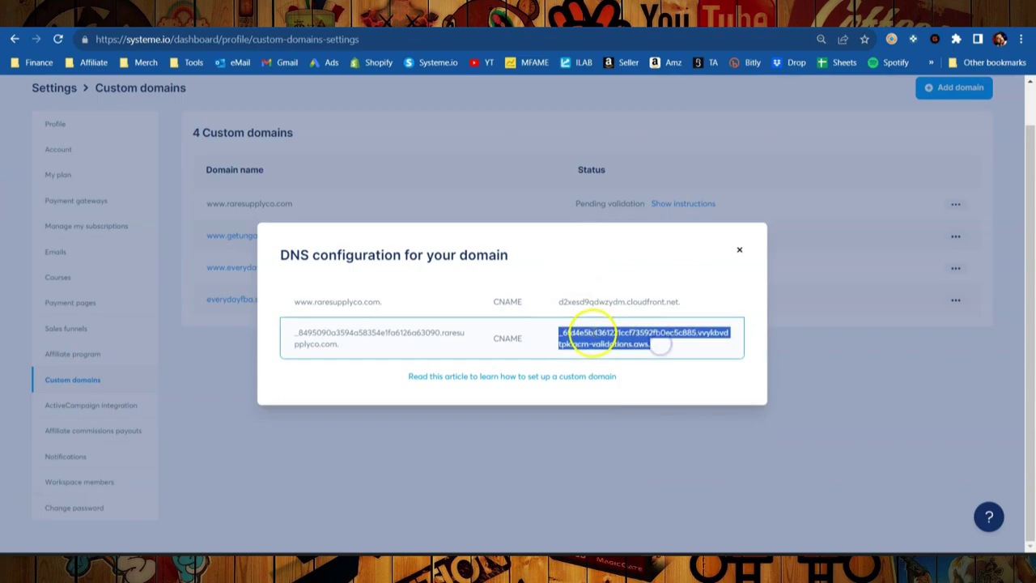
right_click(609, 343)
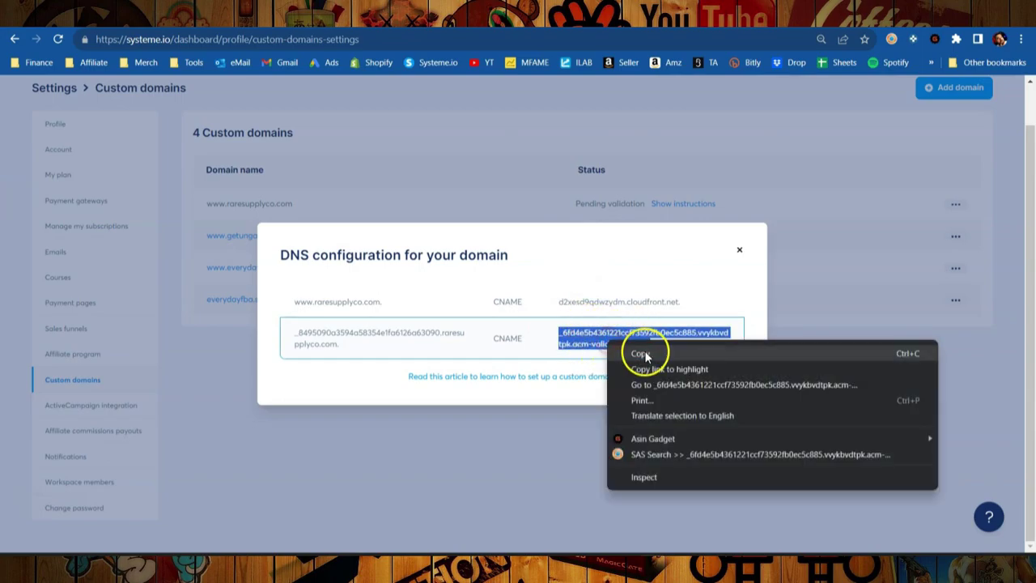
left_click(643, 352)
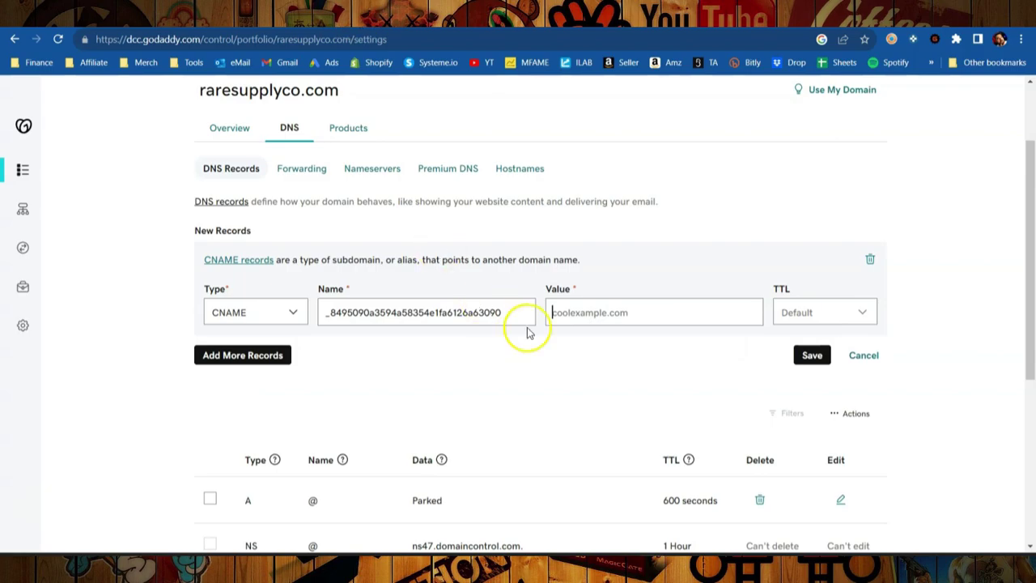
left_click(578, 313)
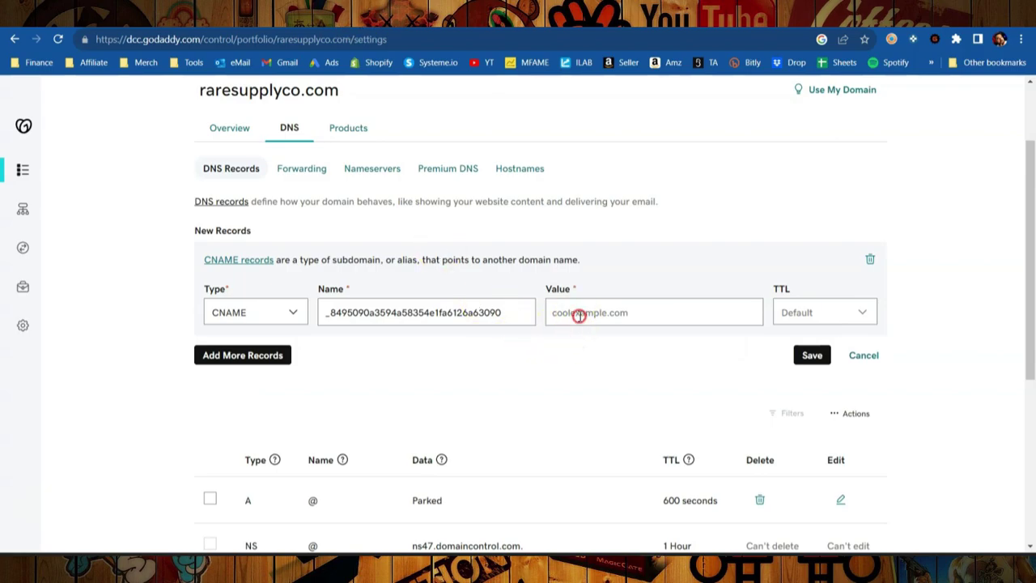
right_click(578, 312)
left_click(599, 186)
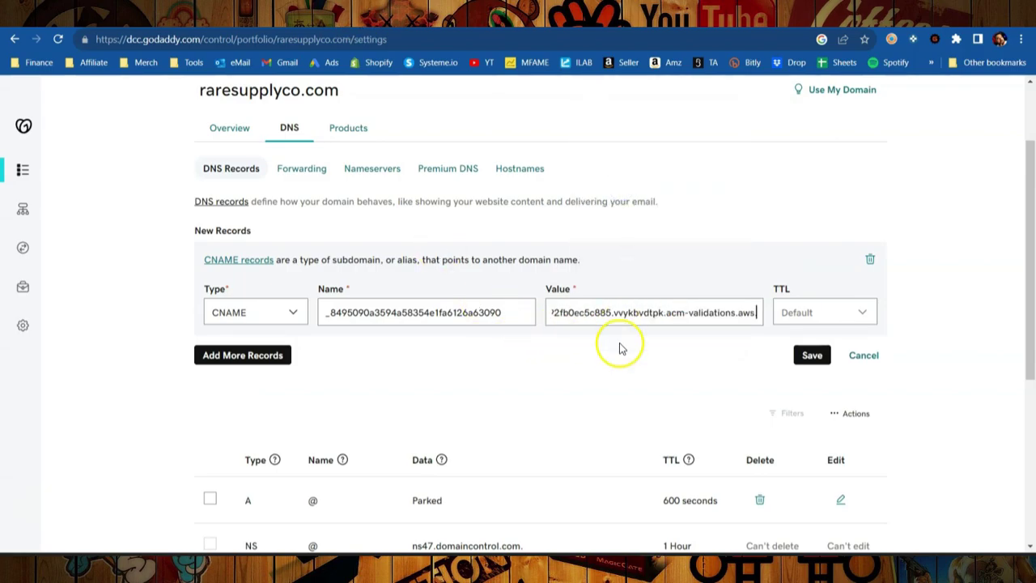
left_click(812, 358)
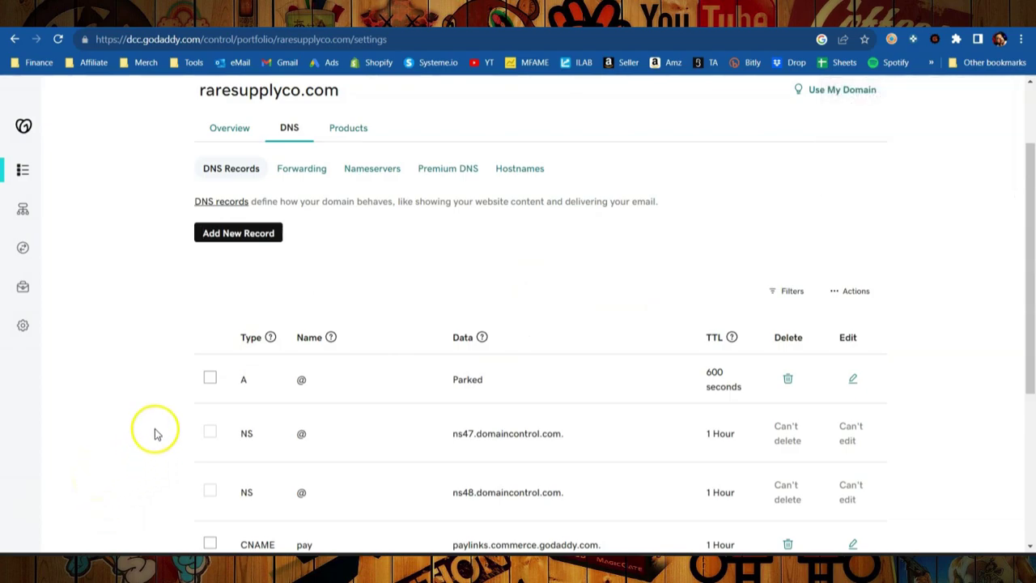
left_click(306, 178)
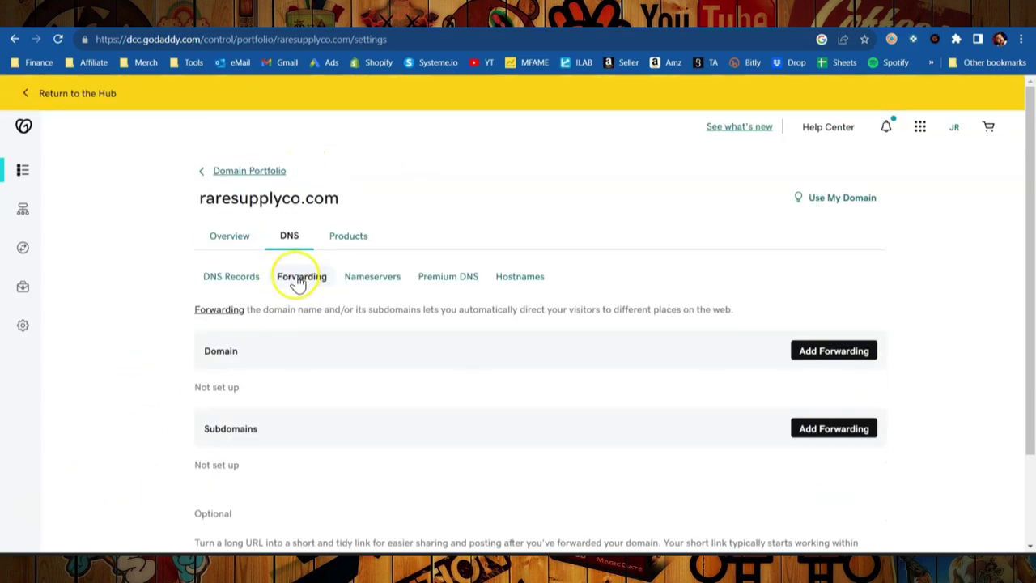
left_click_drag(199, 351, 266, 353)
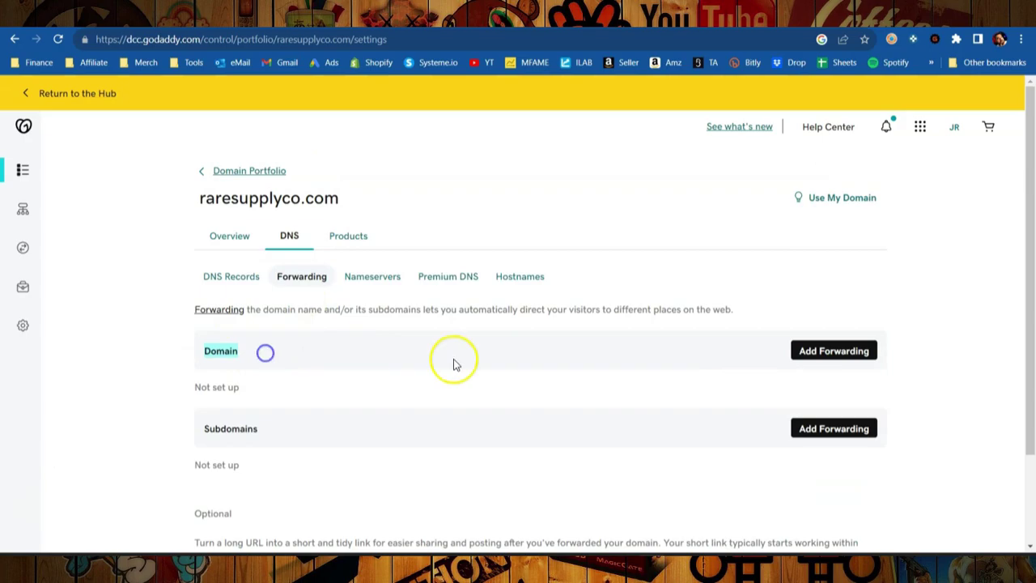
left_click(825, 359)
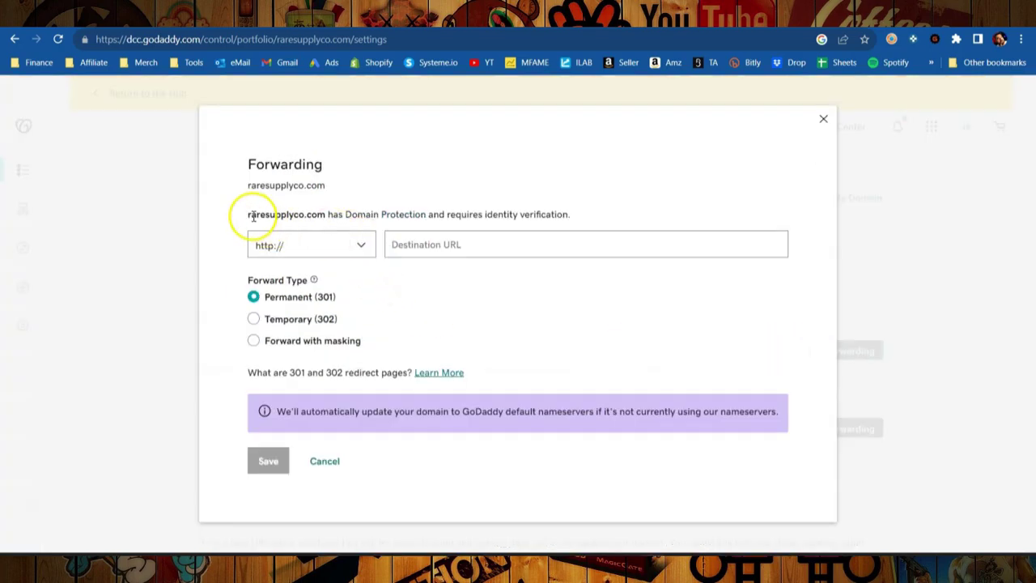
left_click(424, 243)
type("www.raresupplyco.com")
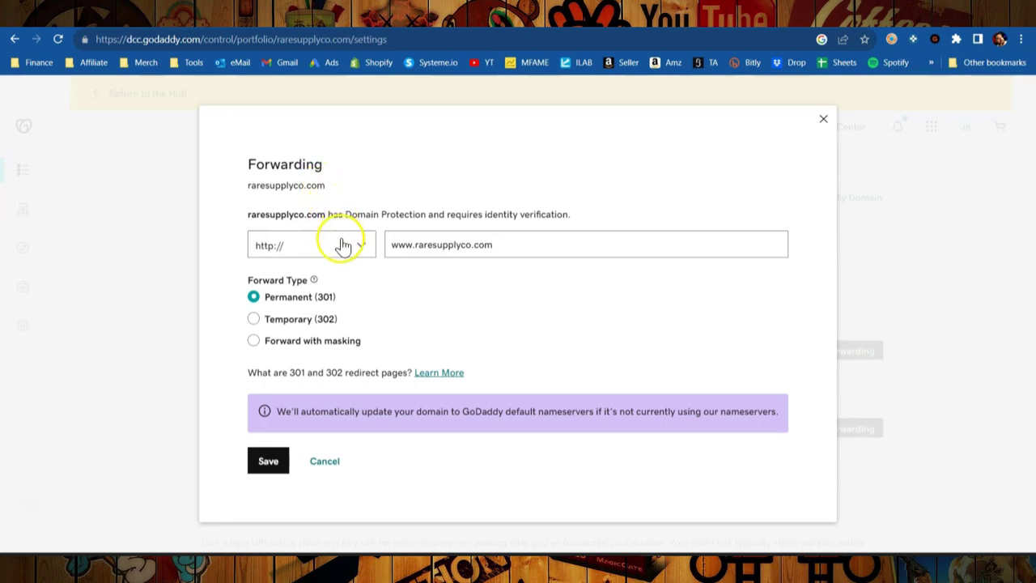
left_click_drag(396, 249, 529, 246)
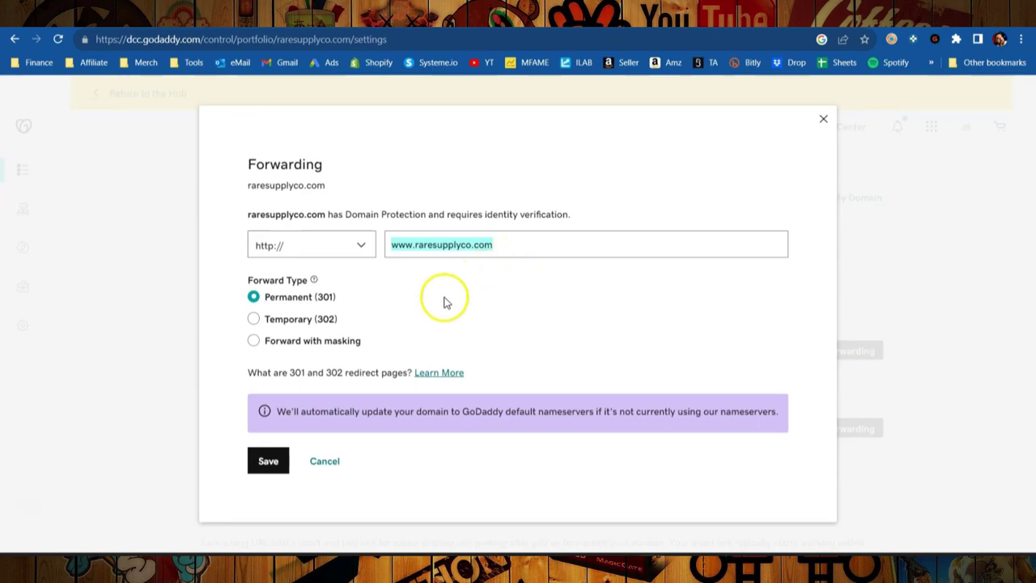
left_click(274, 463)
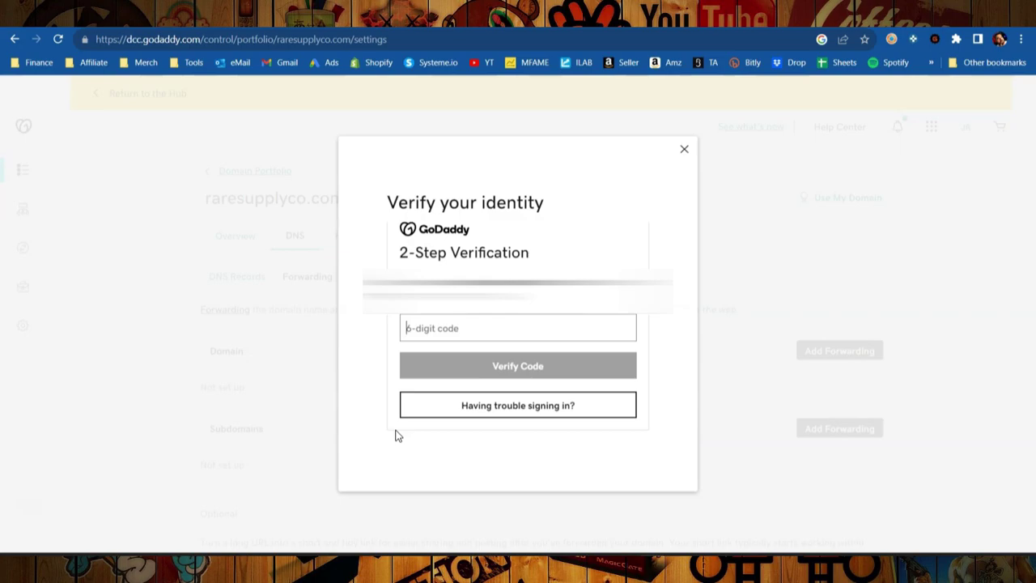
left_click(392, 430)
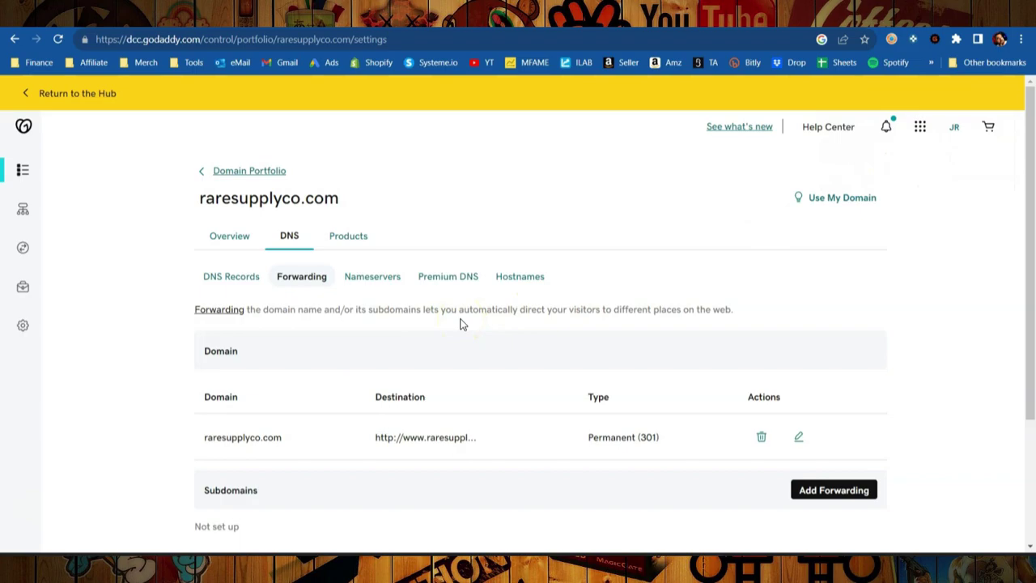
left_click(451, 324)
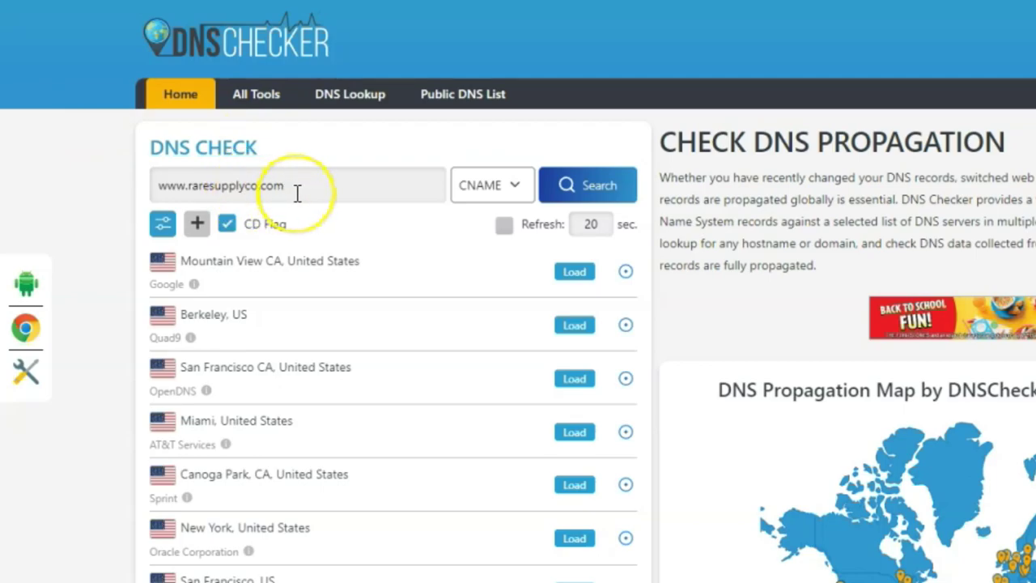
left_click(527, 189)
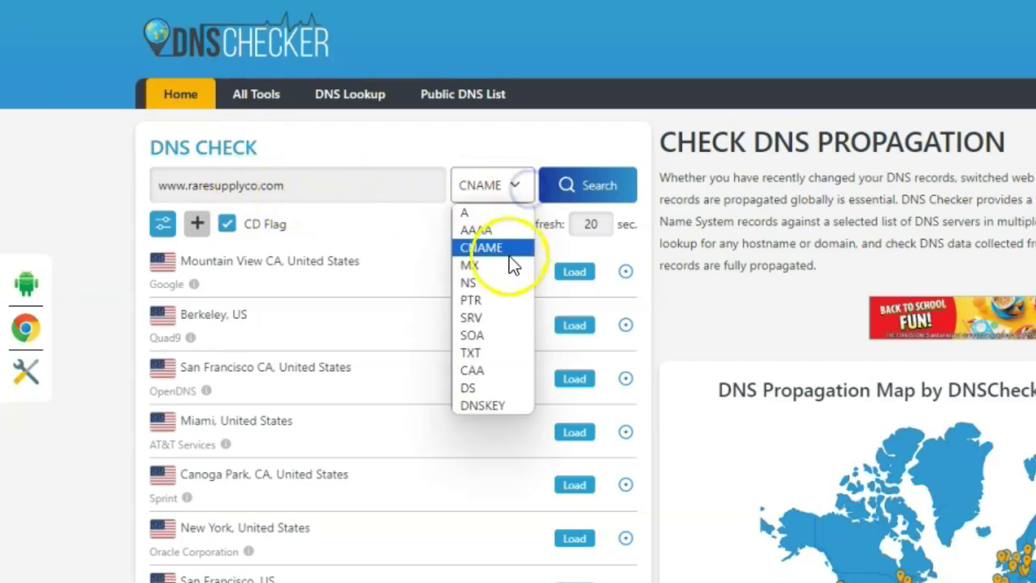
left_click(498, 250)
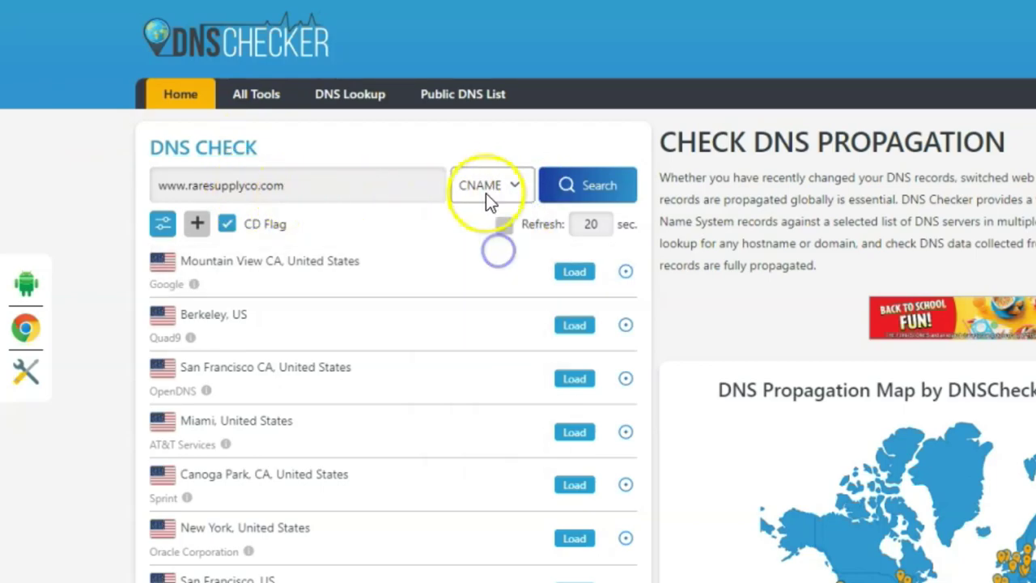
left_click(583, 193)
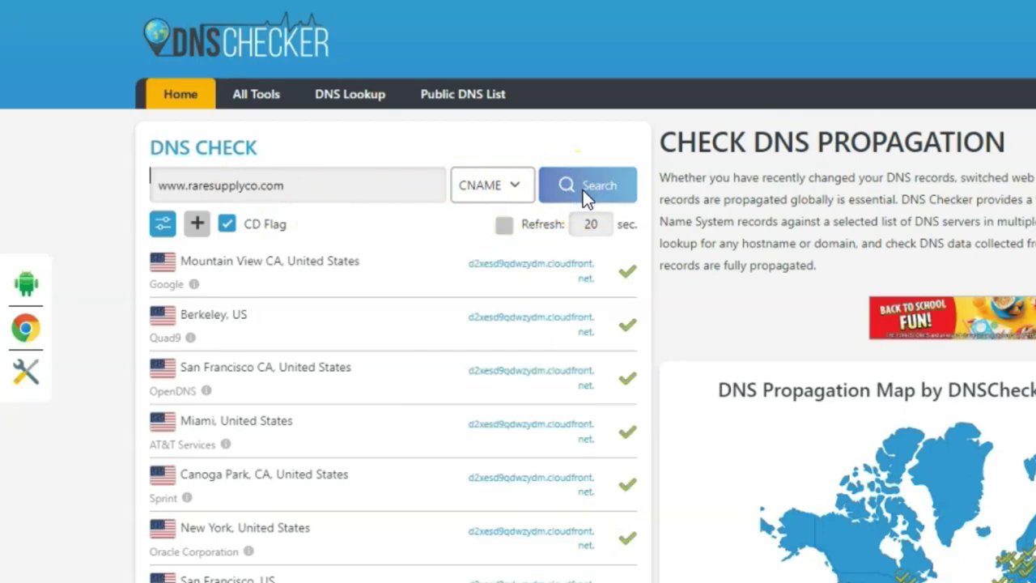
scroll(596, 300, "down", 8)
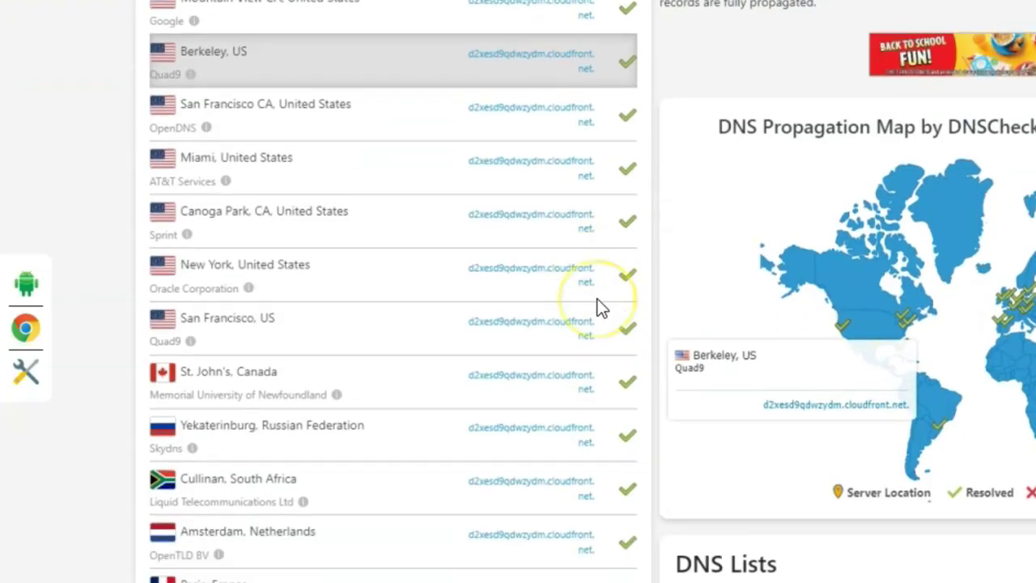
scroll(597, 306, "down", 7)
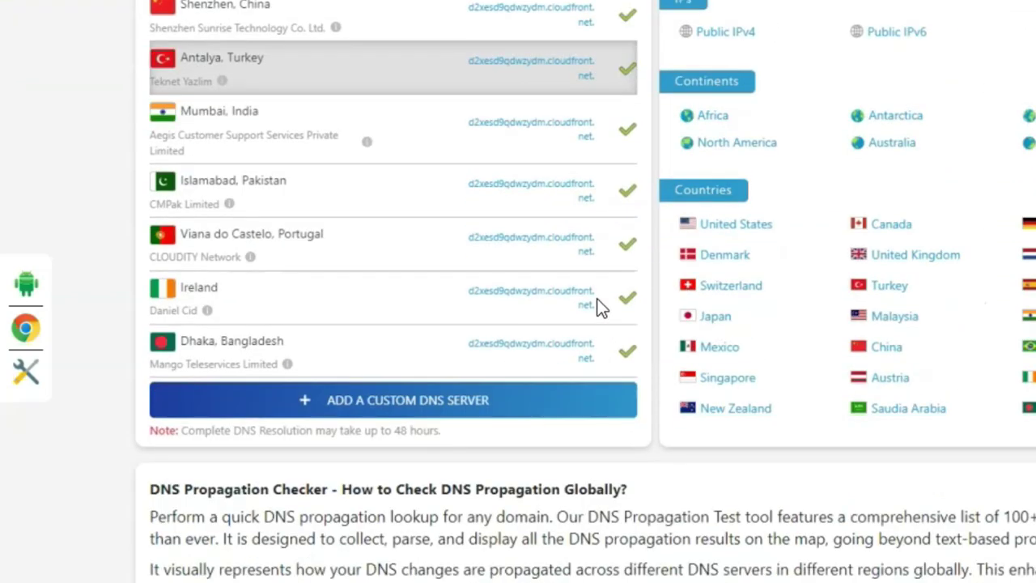
scroll(594, 299, "up", 17)
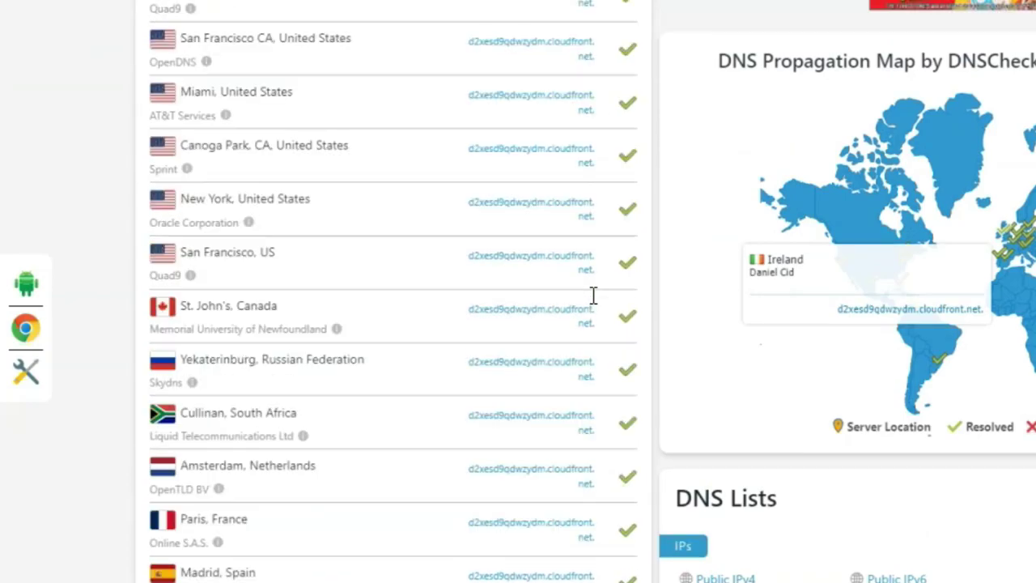
scroll(567, 309, "up", 4)
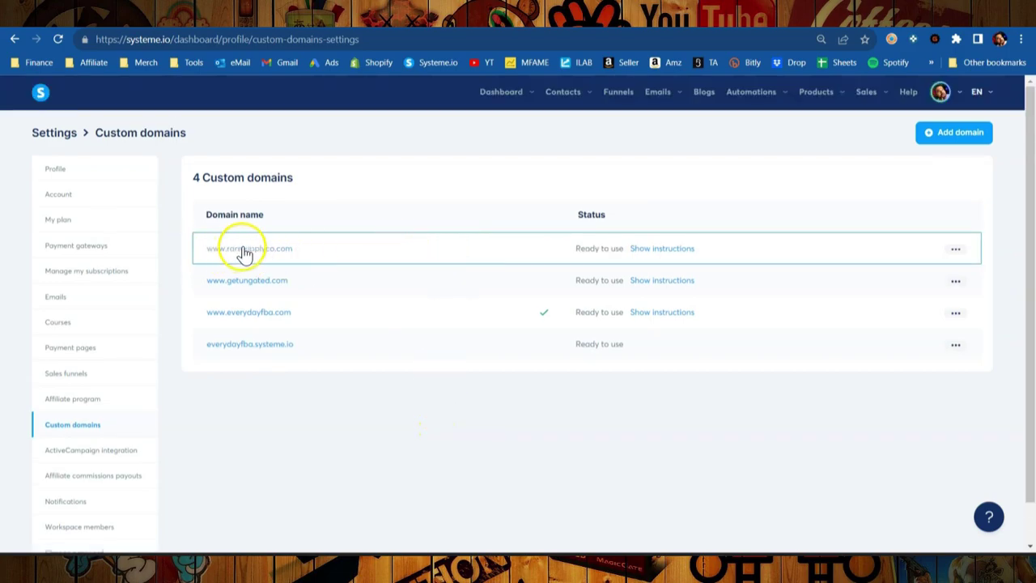
left_click(573, 251)
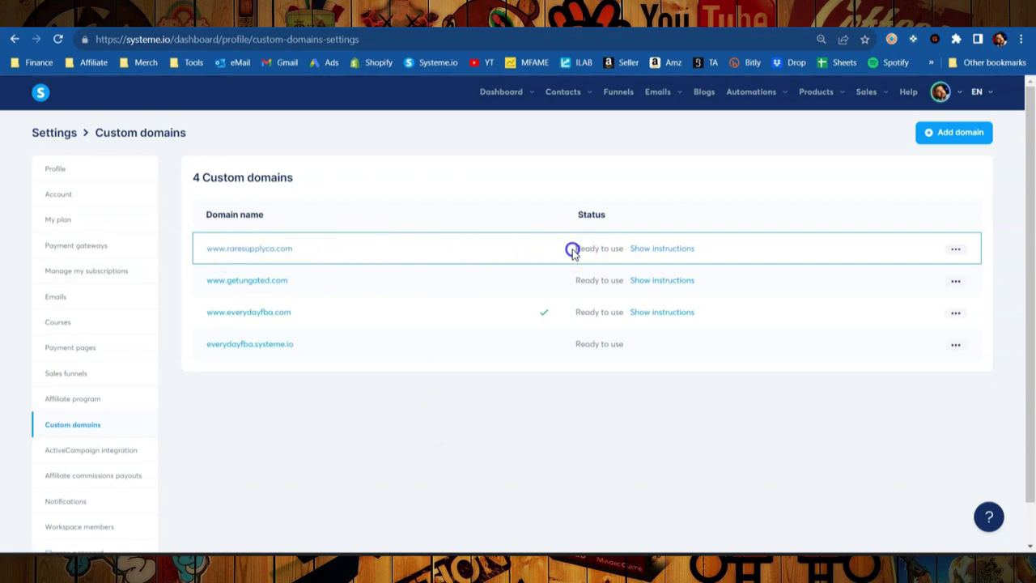
left_click_drag(572, 251, 625, 249)
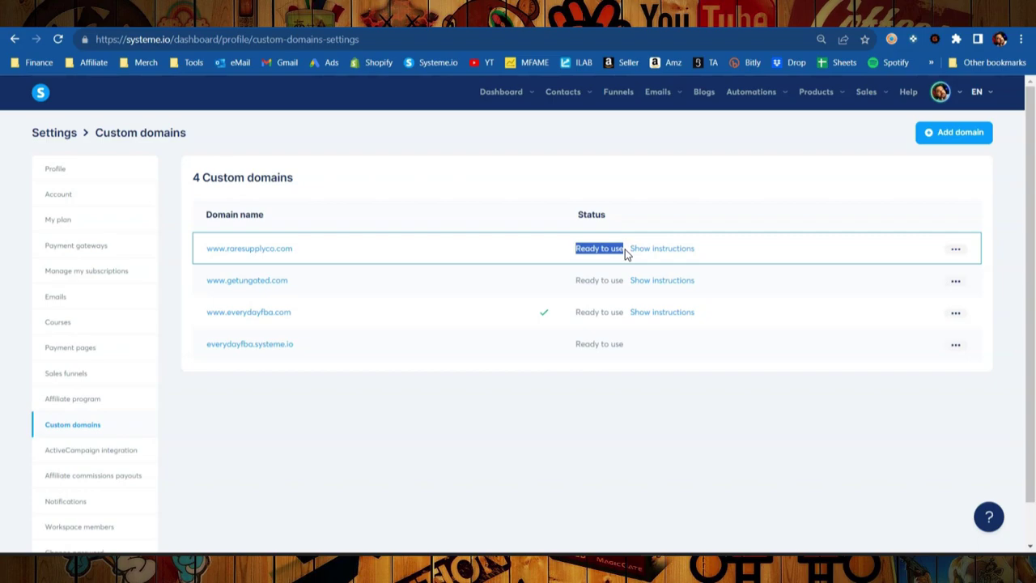
left_click(619, 93)
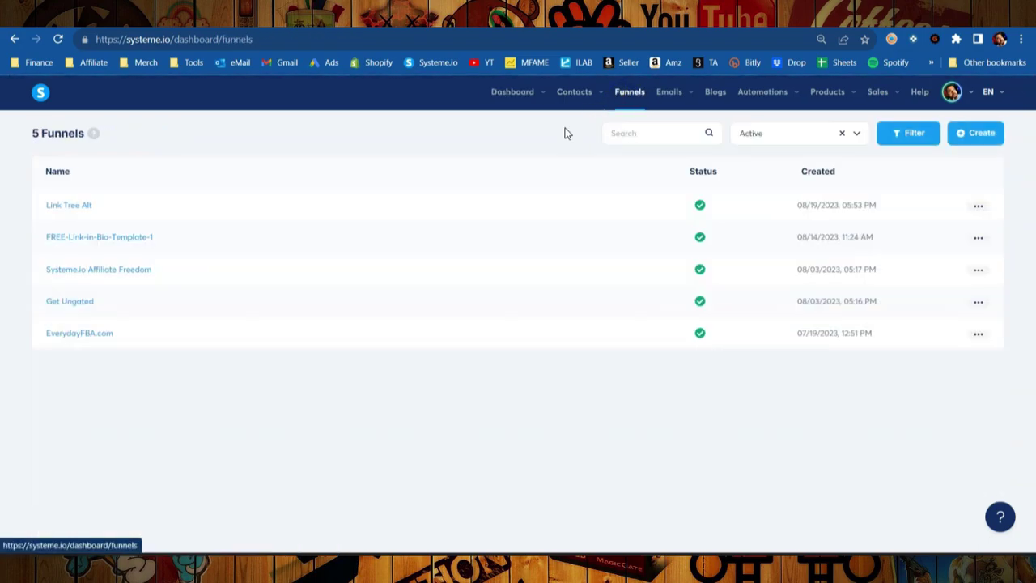
left_click(51, 216)
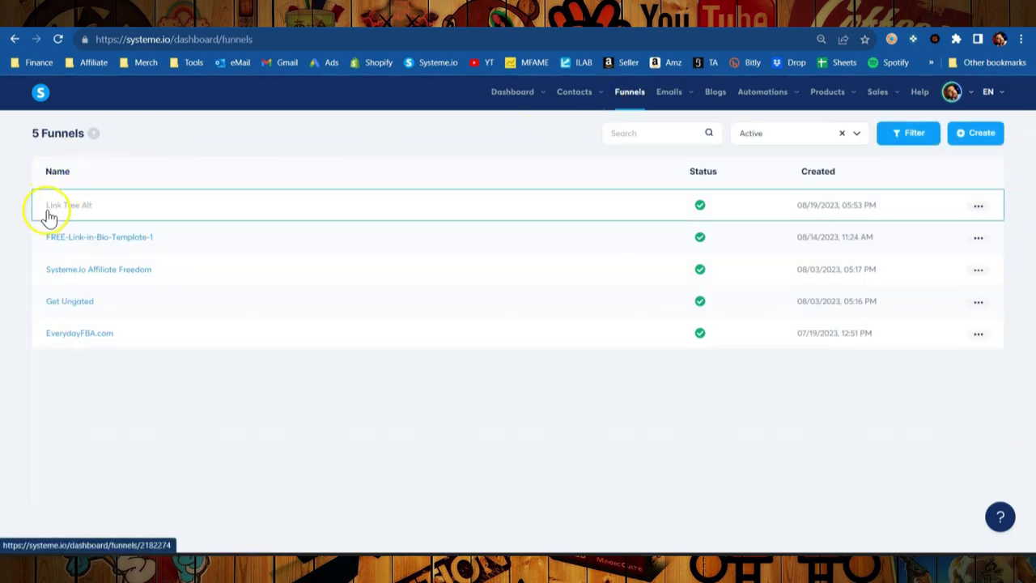
left_click(979, 207)
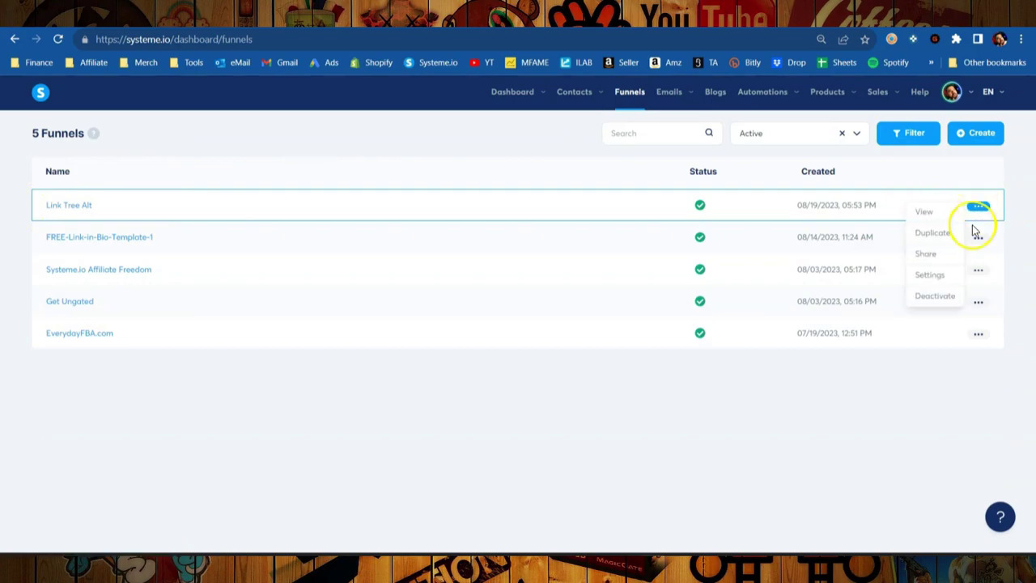
left_click(931, 276)
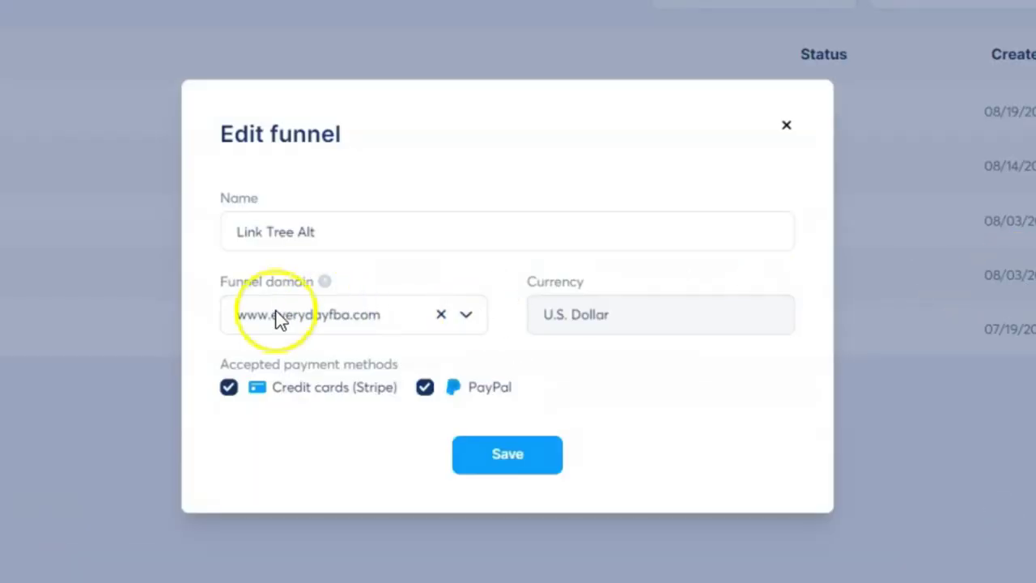
left_click(467, 318)
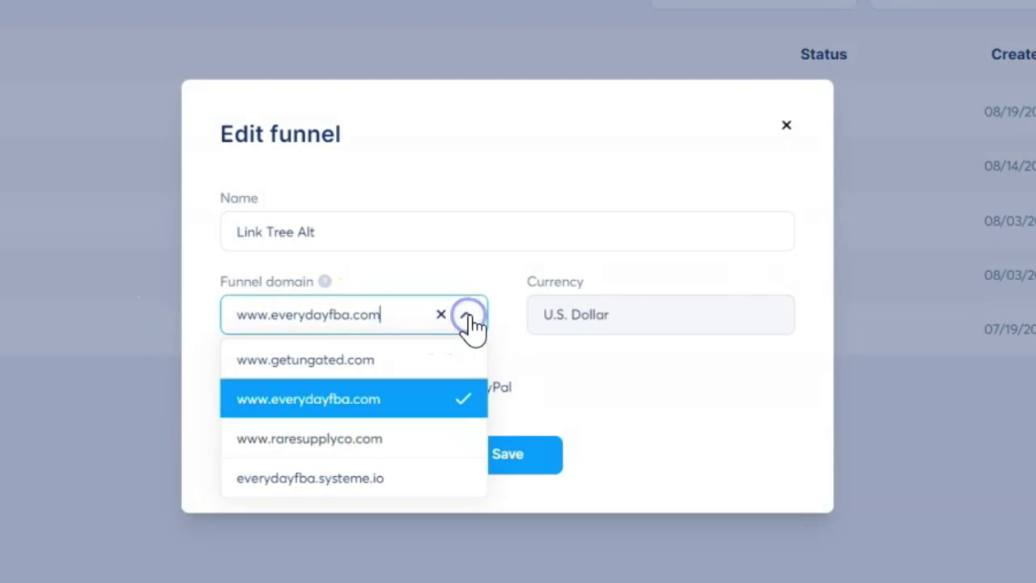
left_click(324, 438)
left_click(554, 460)
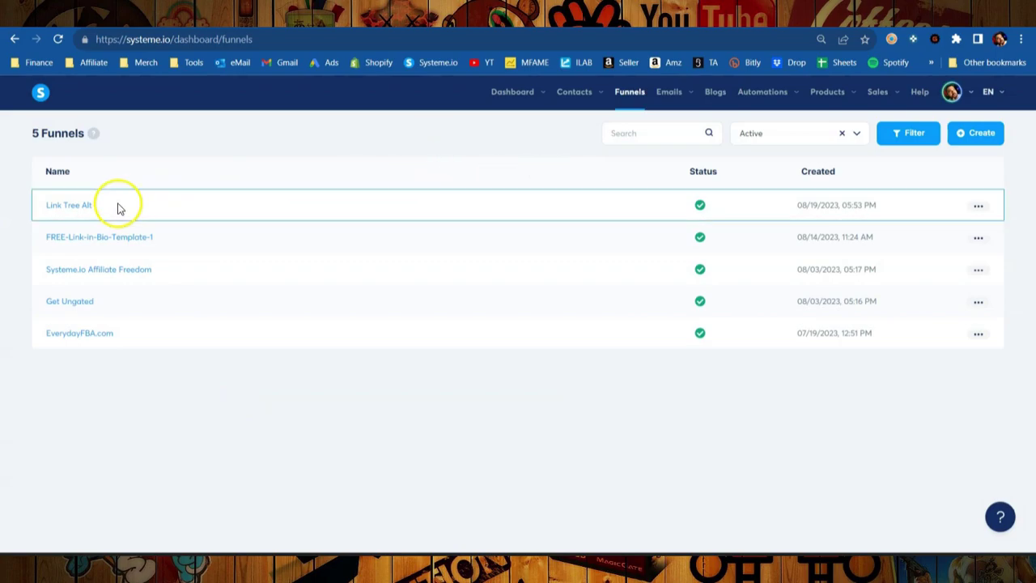
left_click(77, 207)
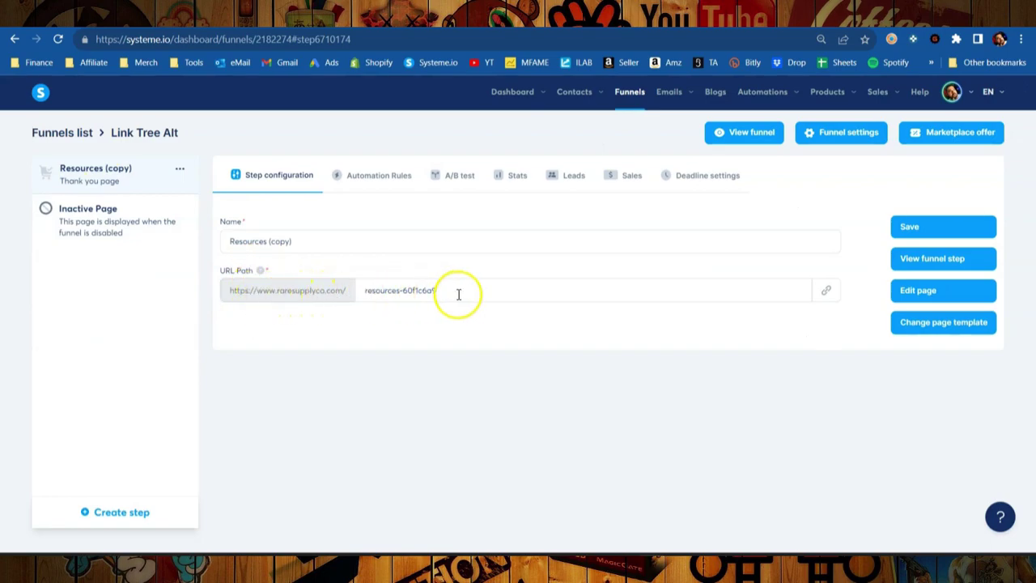
Empty the Resources (copy) step's URL path, save, copy its live link and view the funnel
left_click_drag(461, 292, 364, 289)
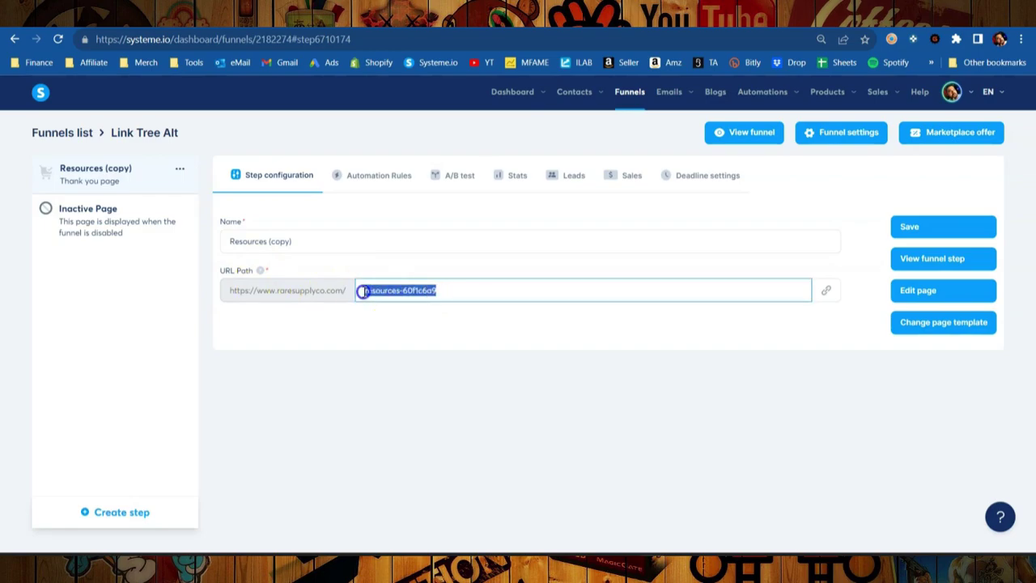
key("BackSpace")
left_click(440, 373)
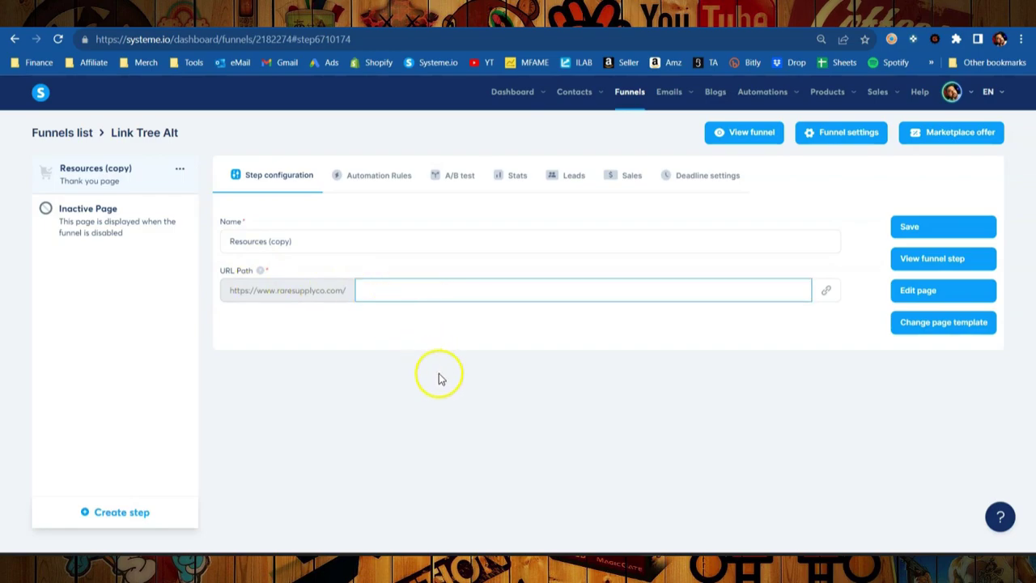
left_click(259, 306)
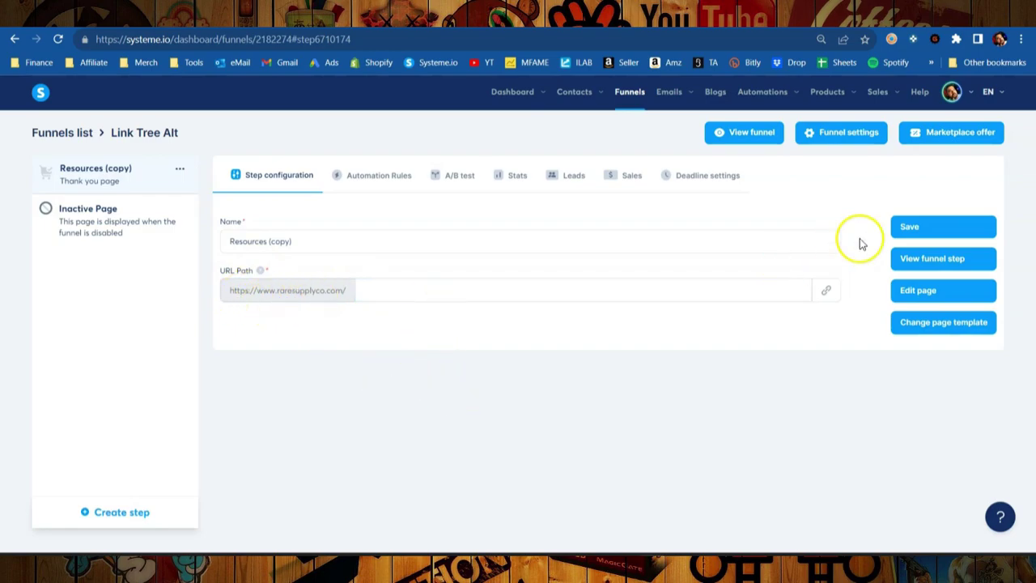
left_click(923, 225)
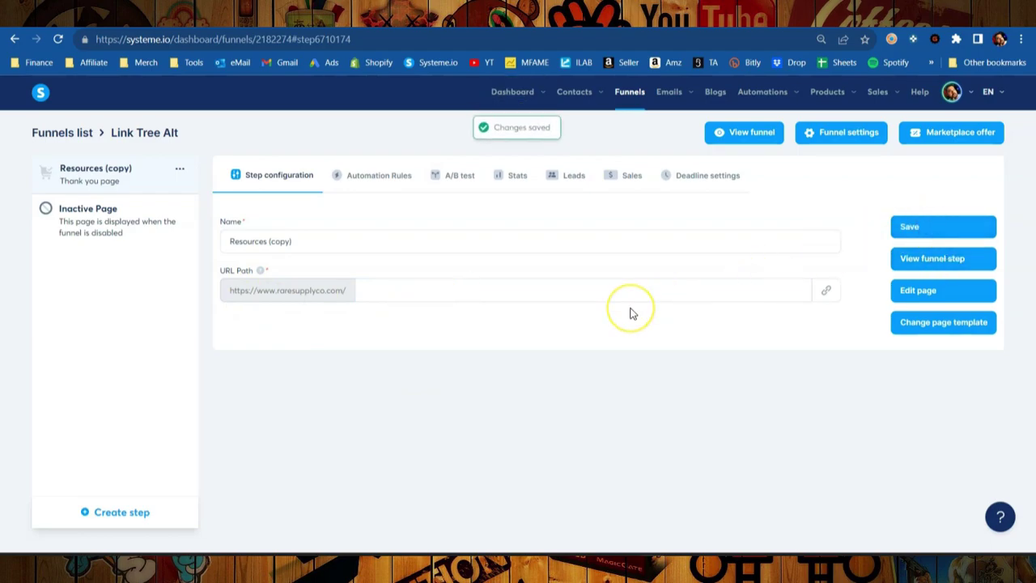
left_click(827, 293)
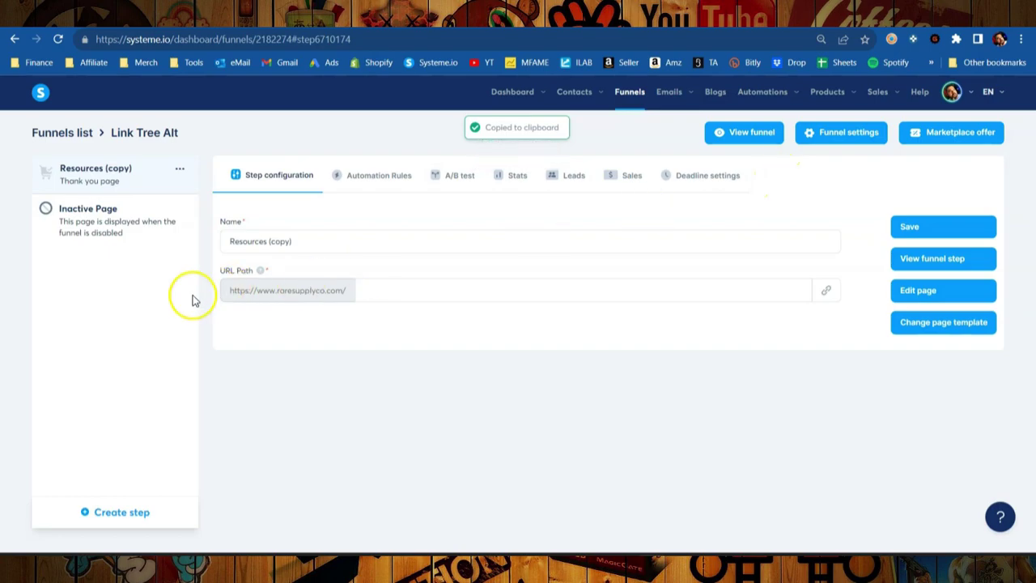
left_click(755, 134)
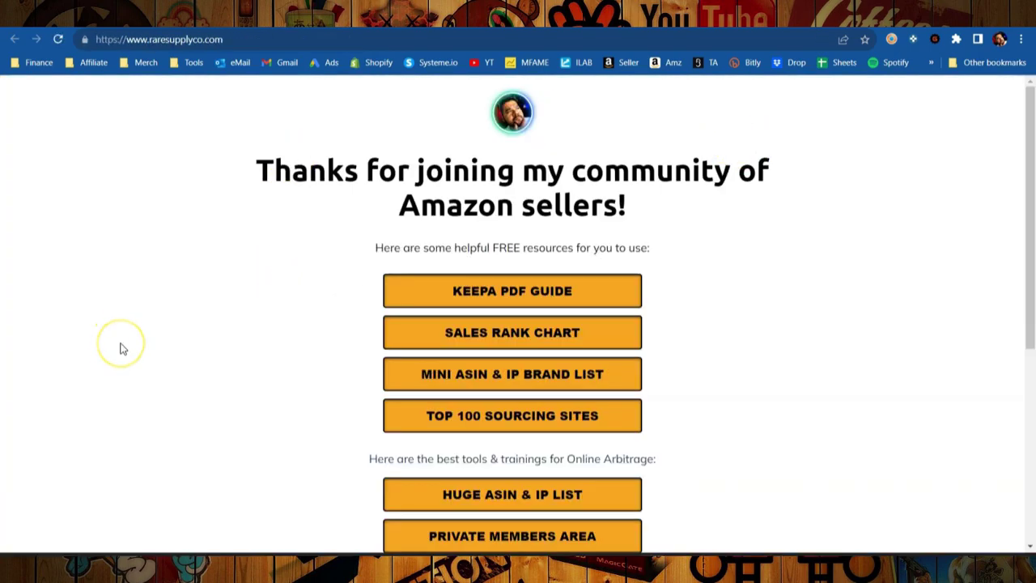
left_click_drag(106, 38, 256, 34)
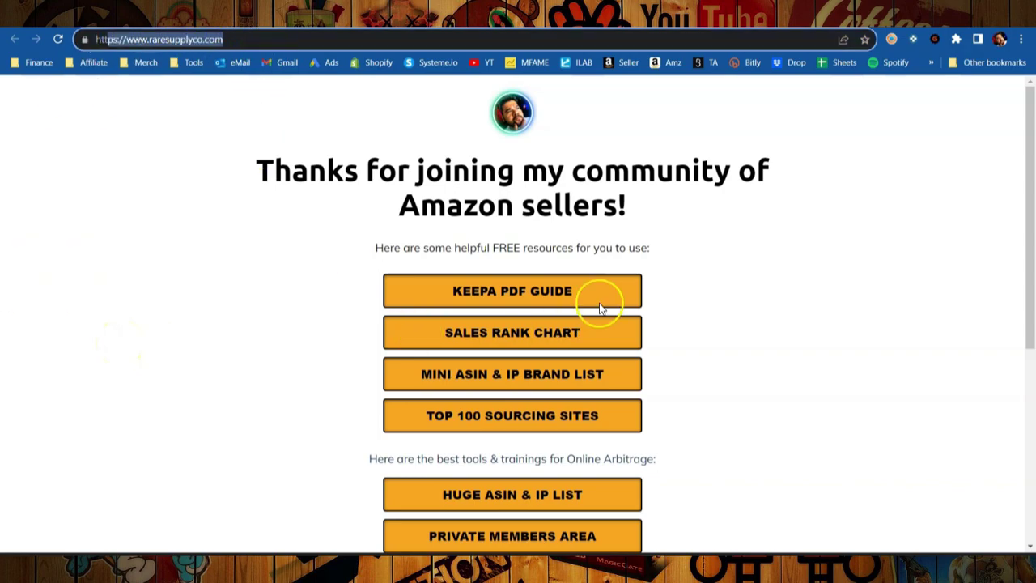
scroll(519, 316, "down", 4)
scroll(522, 402, "up", 4)
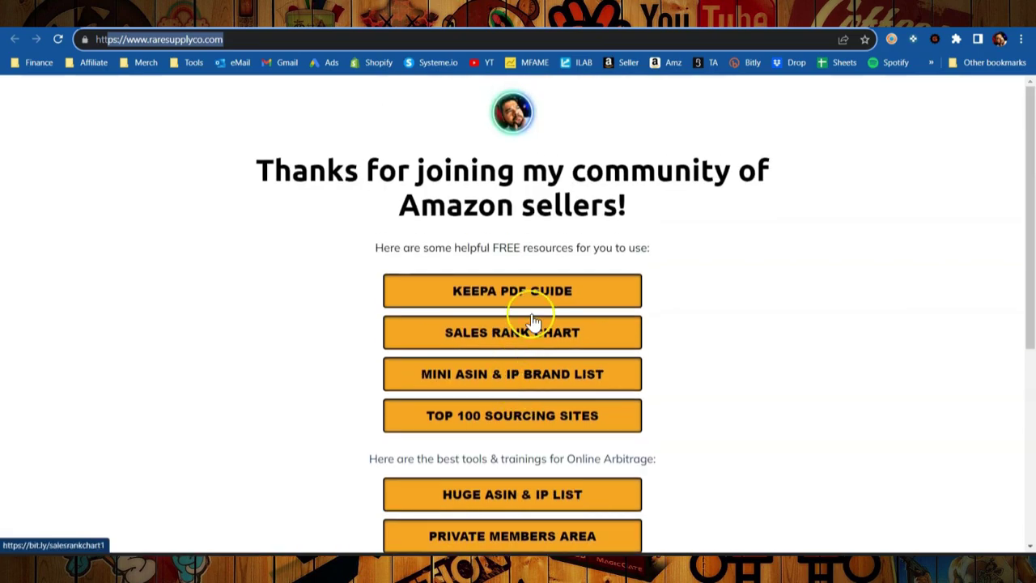